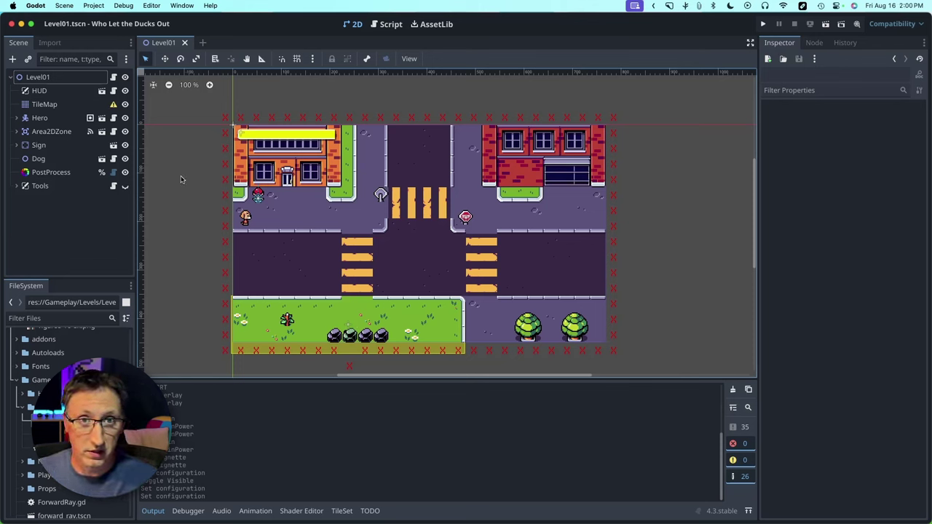
Step: Run the game and walk the player around while switching the CRT effect on and off
left_click(763, 25)
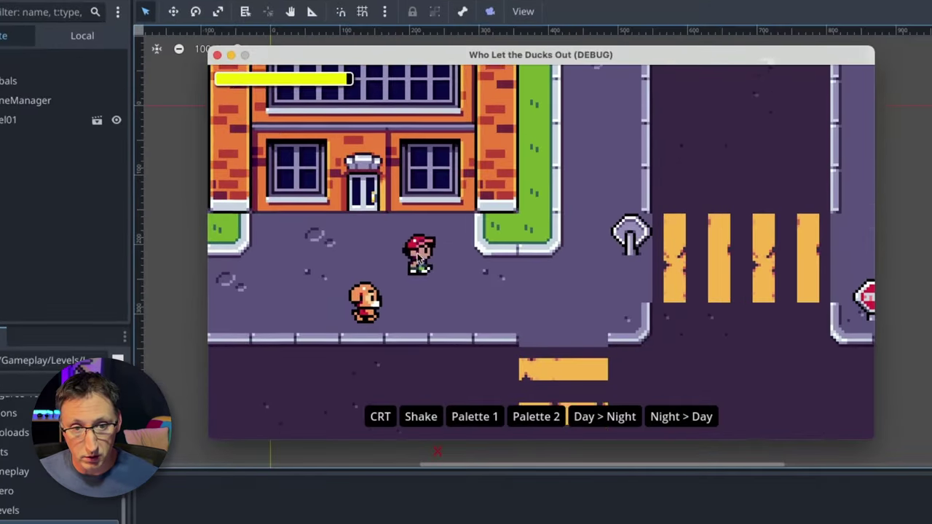
key("Right")
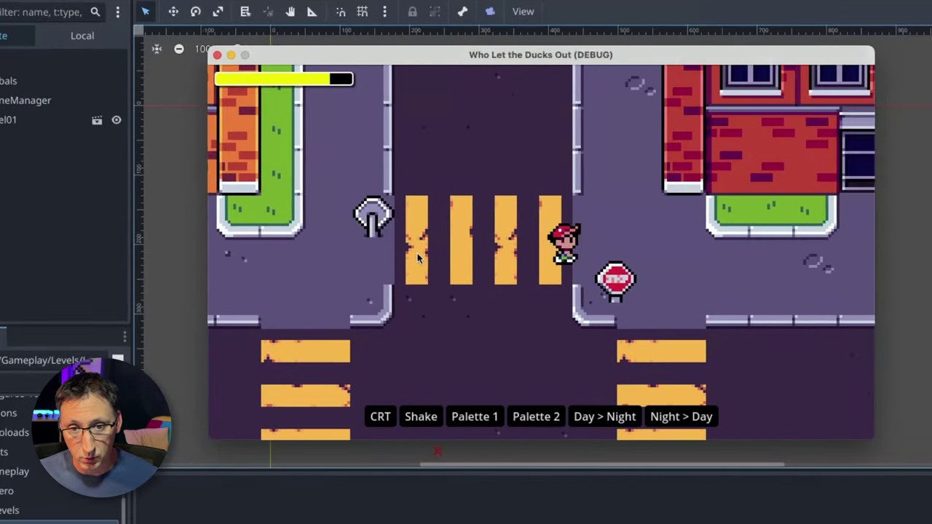
key("Down")
key("Left")
left_click(381, 416)
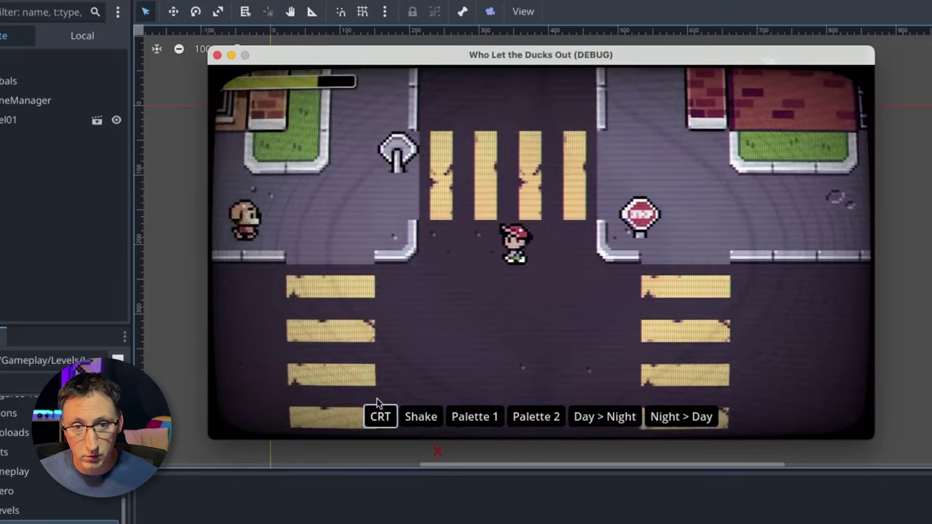
key("Left")
key("Up")
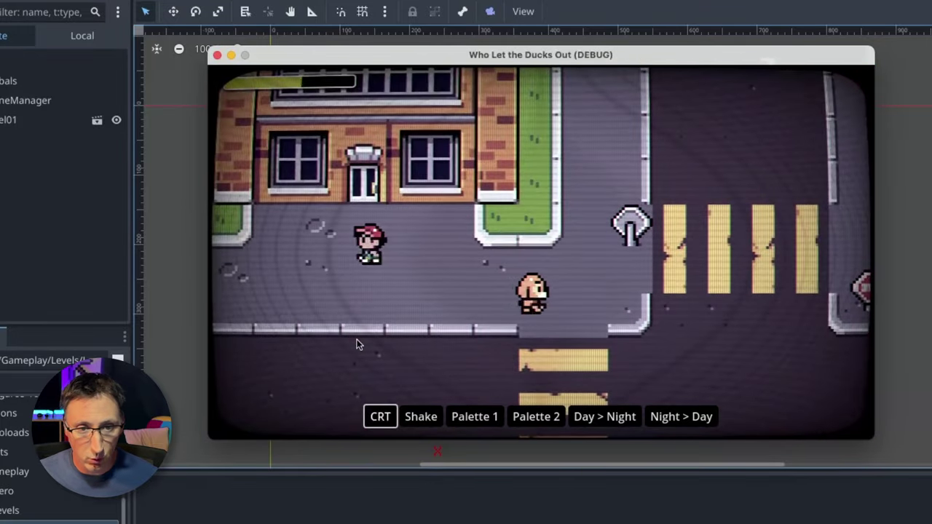
key("Down")
key("Right")
left_click(373, 417)
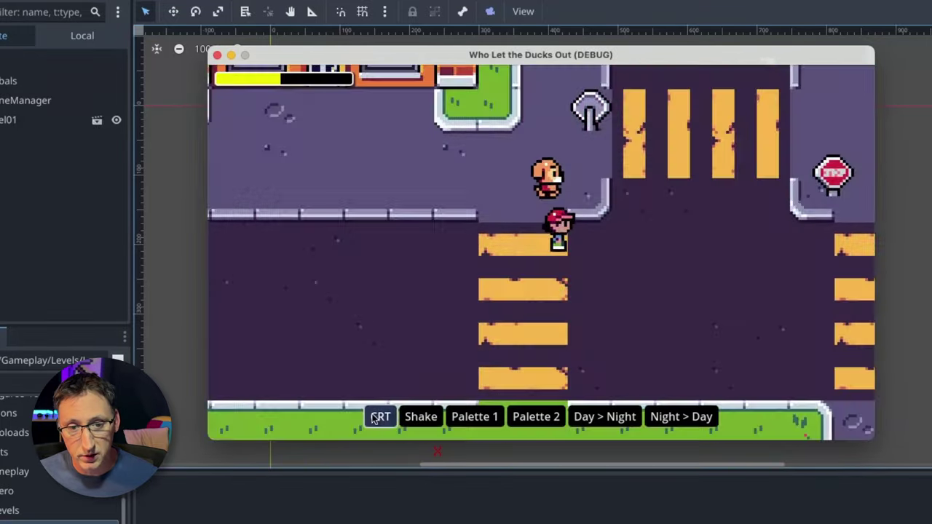
Step: Trigger the screen shake effect while walking the player along the sidewalk and street
key("Right")
key("Left")
key("Up")
left_click(414, 416)
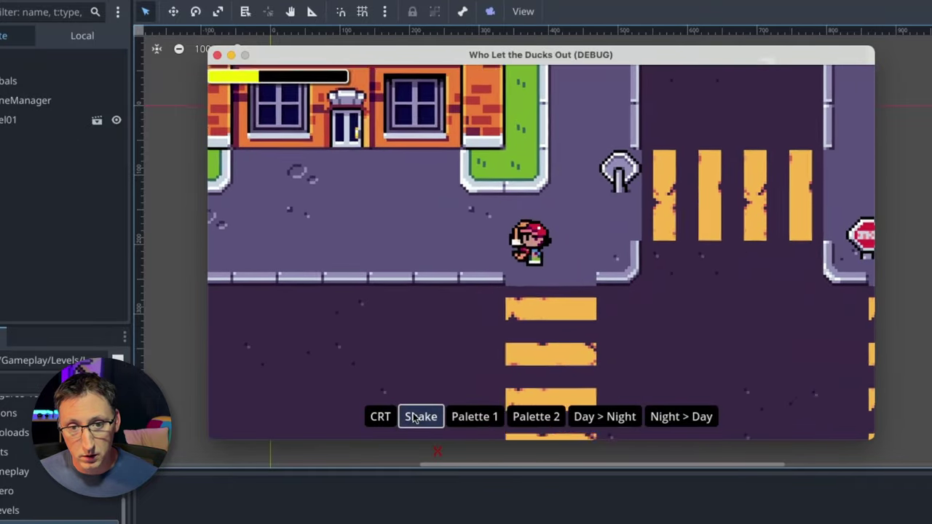
key("Left")
key("Right")
key("Up")
key("Left")
key("Right")
key("Down")
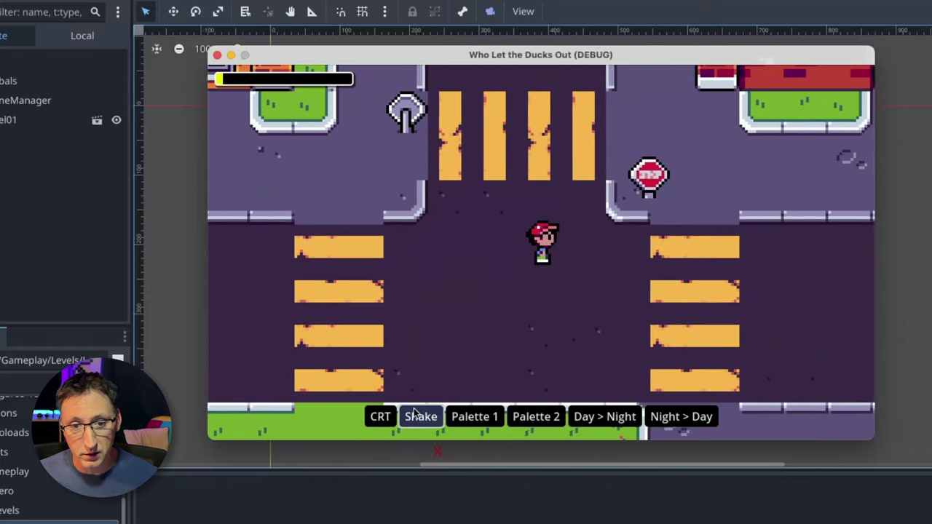
key("Up")
key("Right")
key("Up")
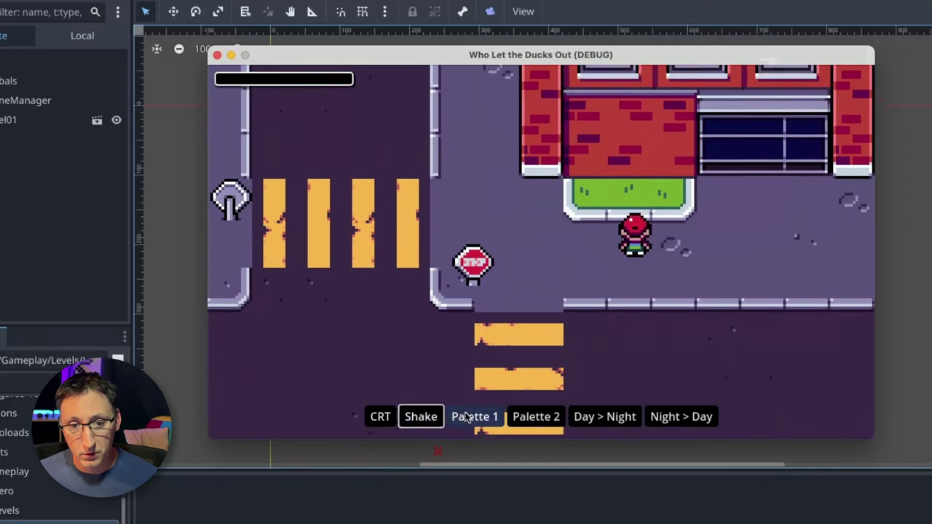
Step: Switch the game to the green palette, then navy and orange, then back to full colour
left_click(466, 416)
key("Up")
key("Left")
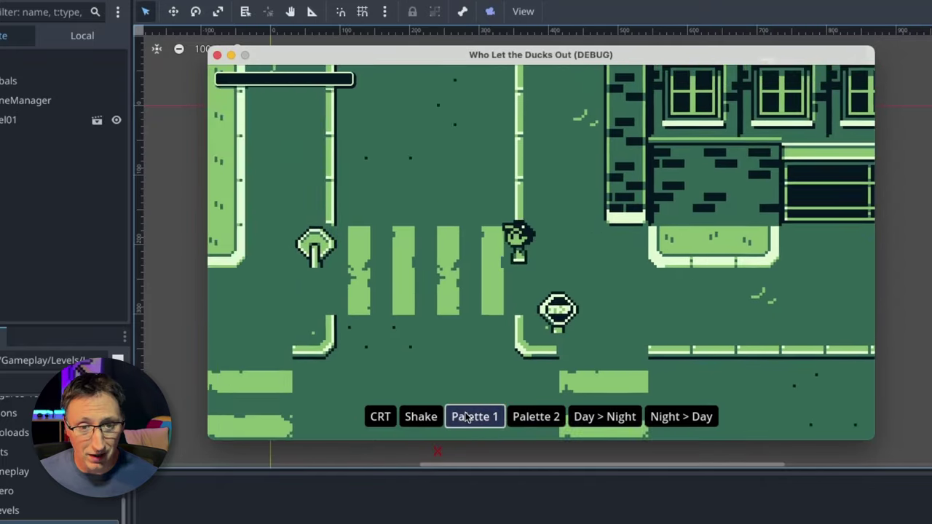
key("Down")
key("Down")
key("Left")
left_click(532, 417)
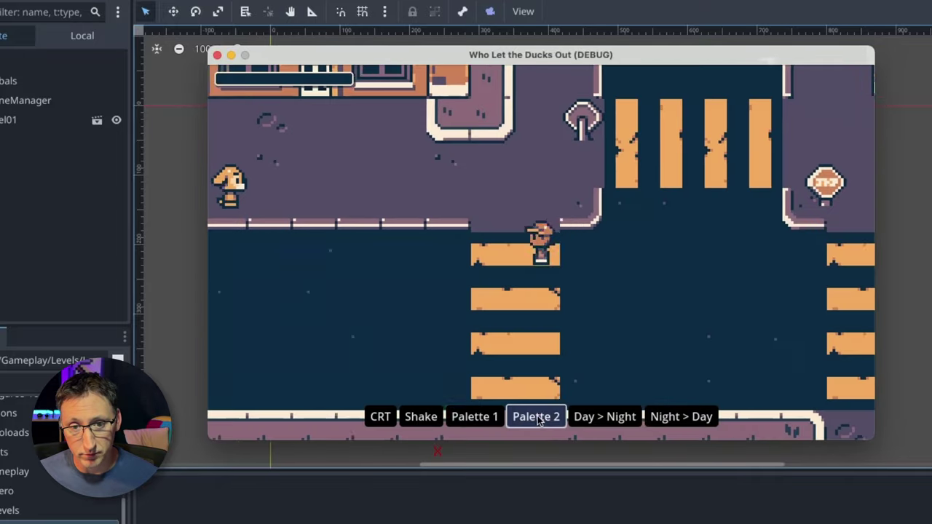
key("Up")
key("Right")
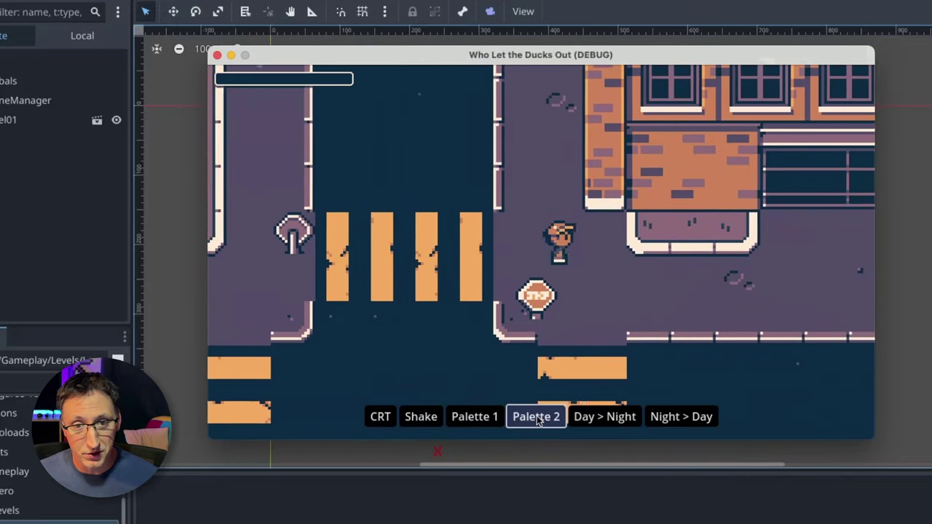
key("Down")
key("Down")
left_click(537, 418)
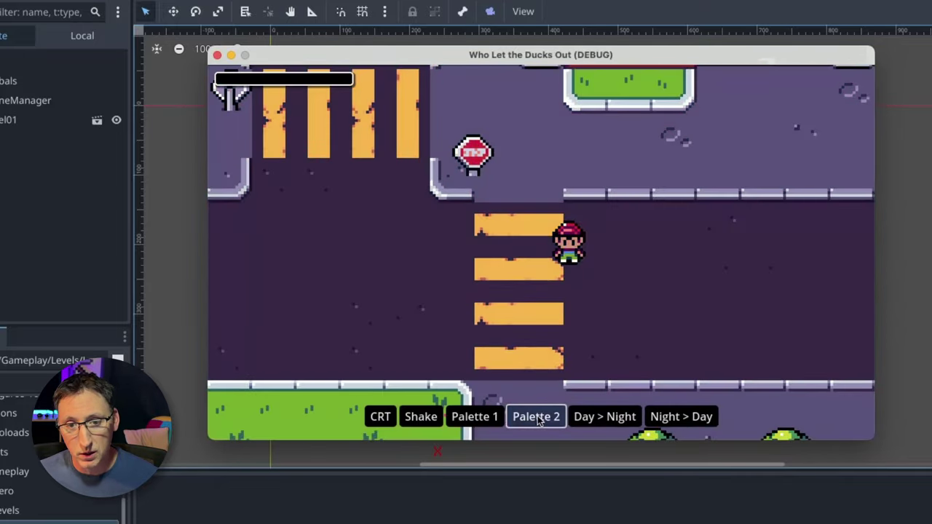
Step: Fade the scene from day to night and back to daylight, then stop the game
key("Left")
left_click(588, 417)
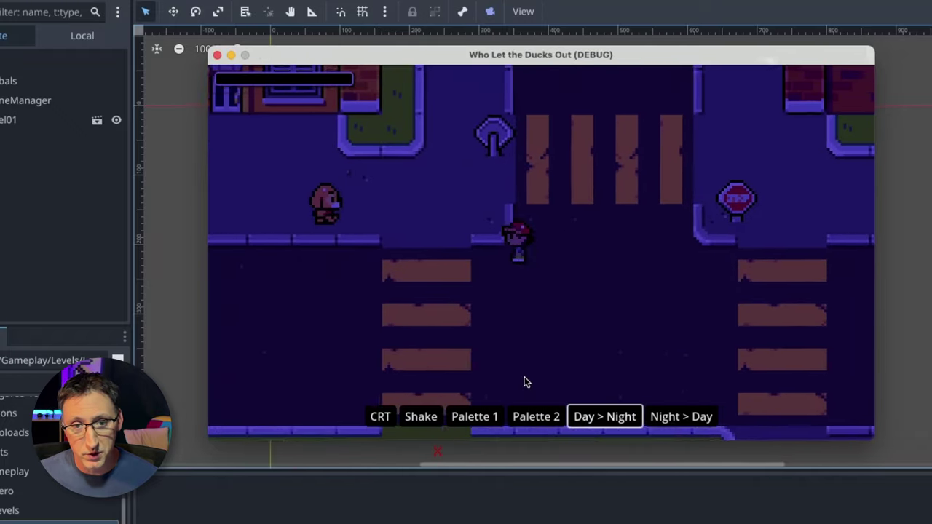
key("Down")
left_click(677, 417)
key("Right")
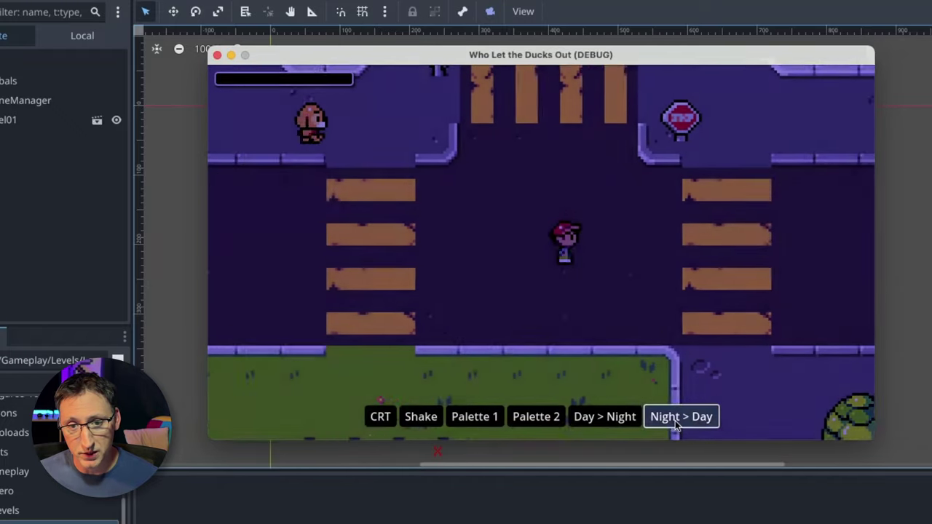
key("super+period")
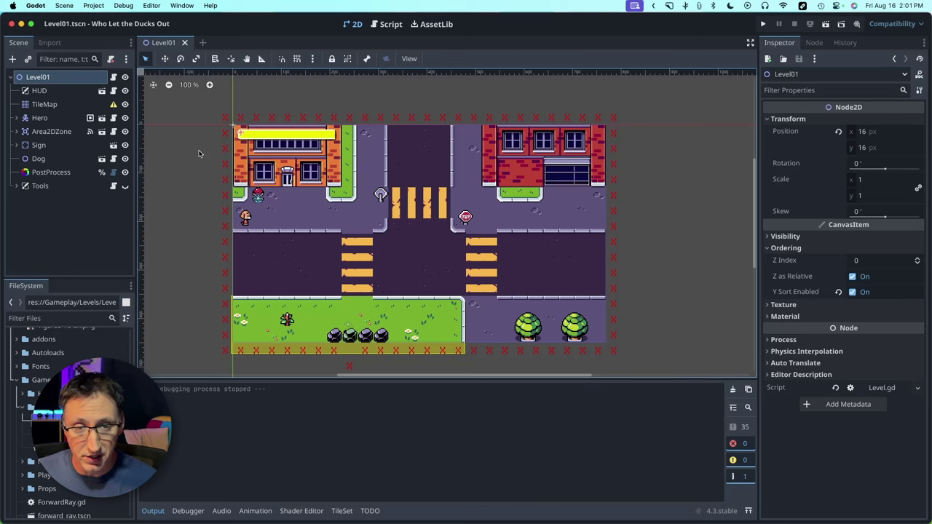
Step: Search the asset library for 'post pro' and view the Post Process add-on details
left_click(429, 24)
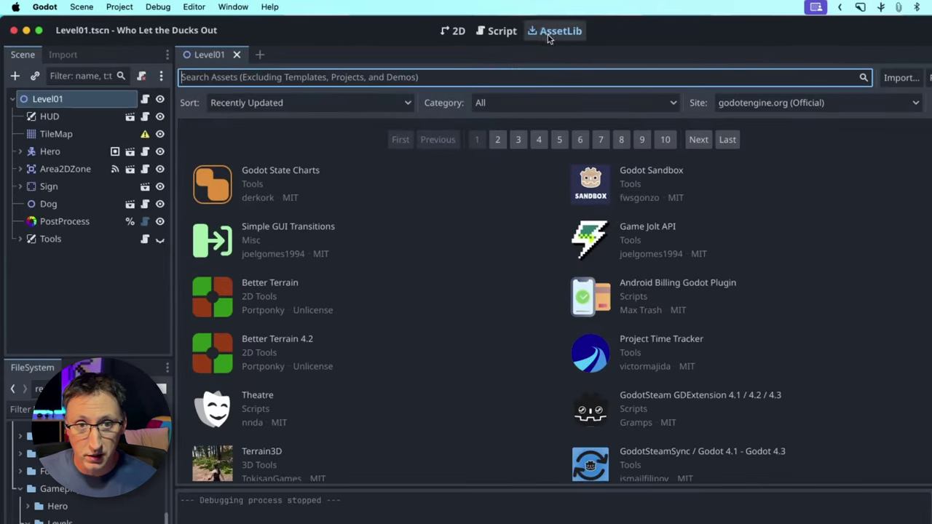
type("p")
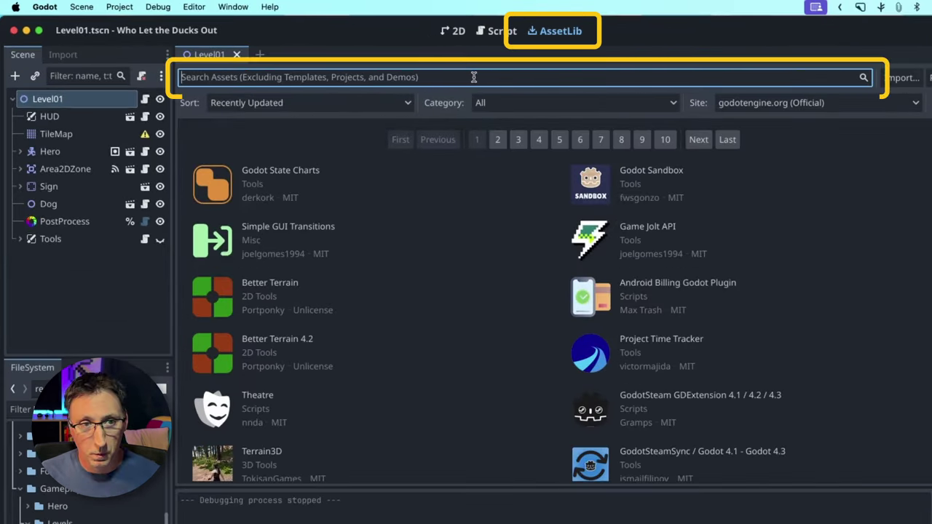
type("ost pro")
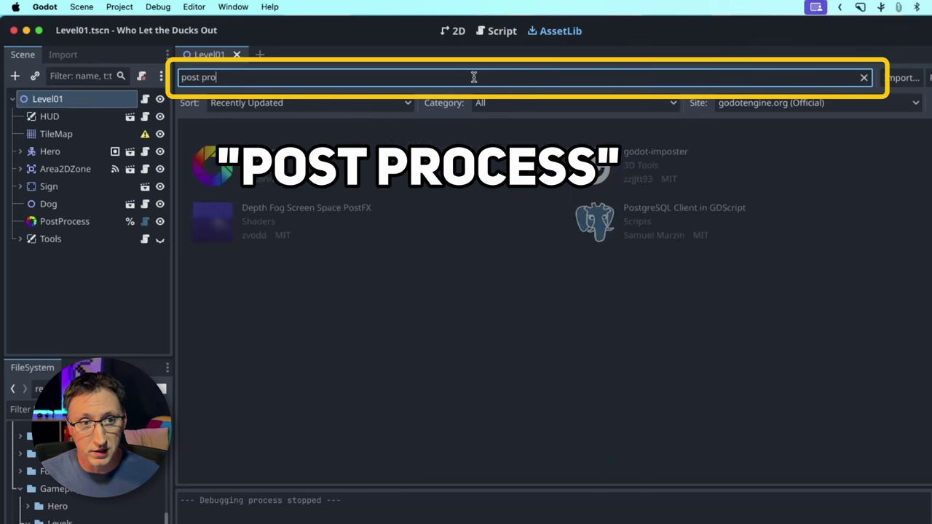
left_click(270, 151)
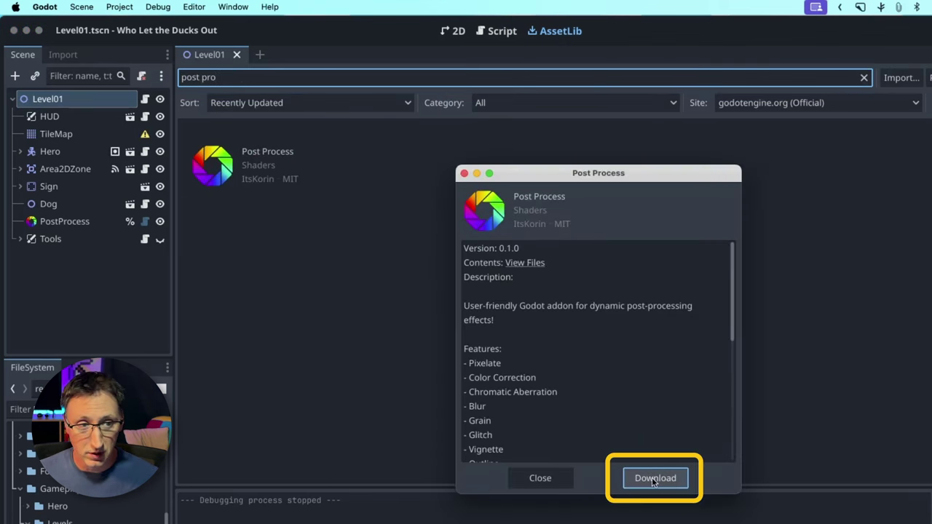
left_click(532, 481)
Step: Confirm in Project Settings that the PostProcessing plugin is enabled
left_click(119, 6)
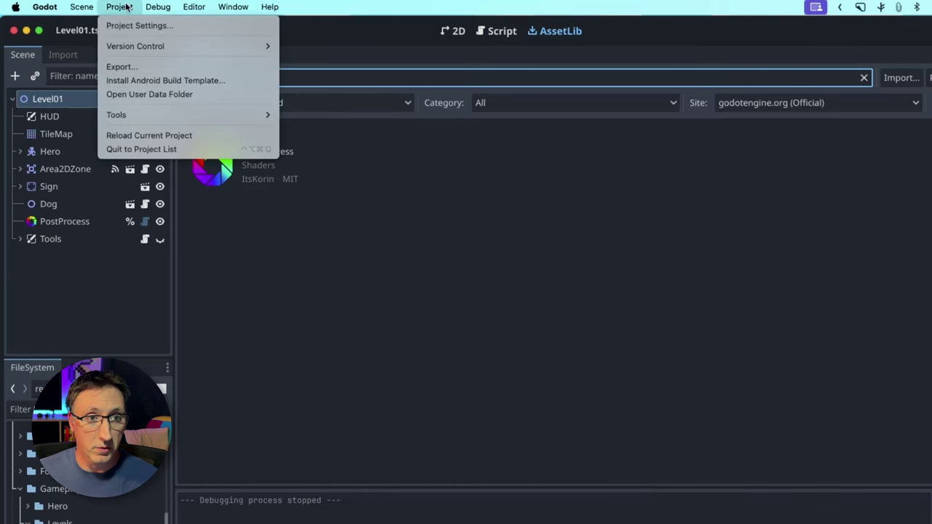
left_click(133, 26)
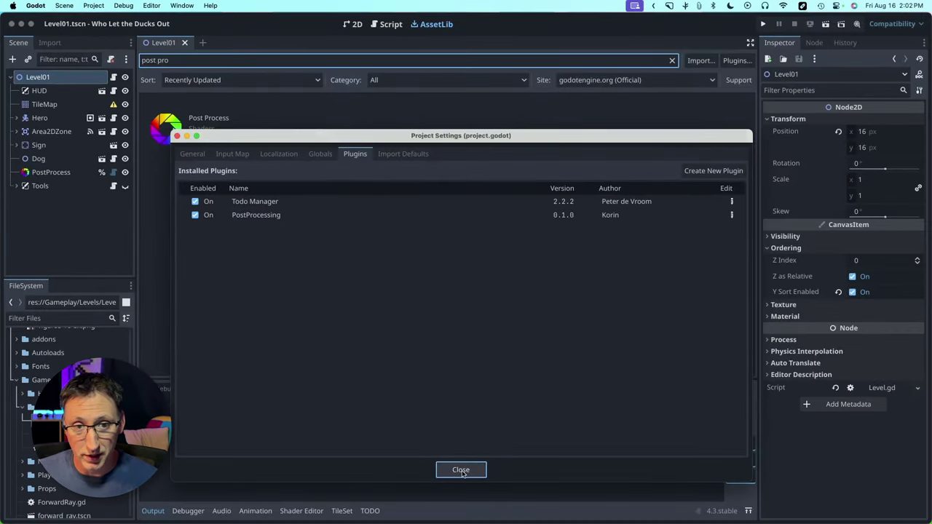
left_click(461, 470)
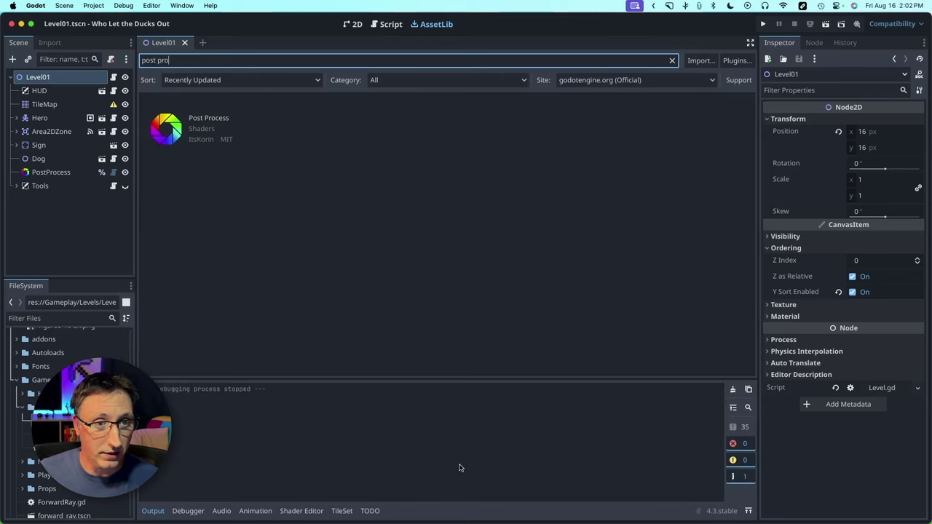
Step: Return to the 2D Level01 scene, cancel adding a node, and select the PostProcess node
left_click(353, 24)
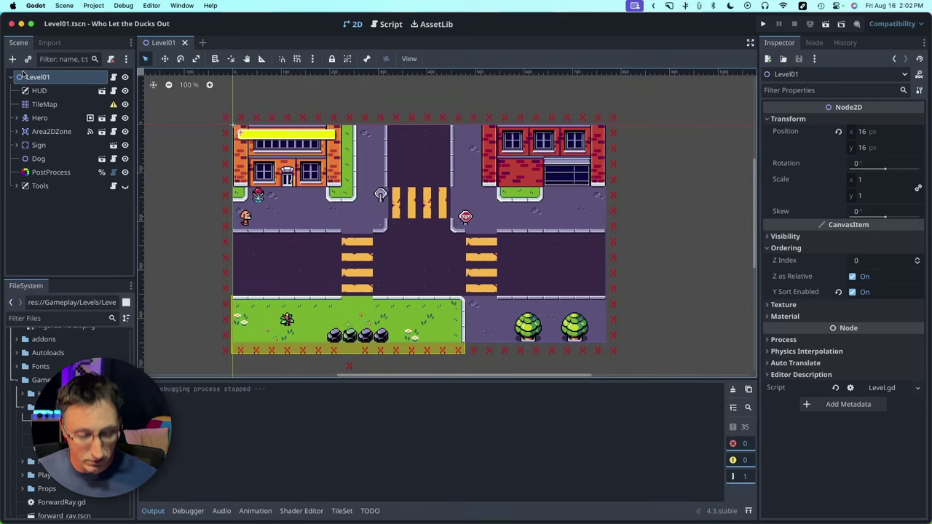
left_click(11, 59)
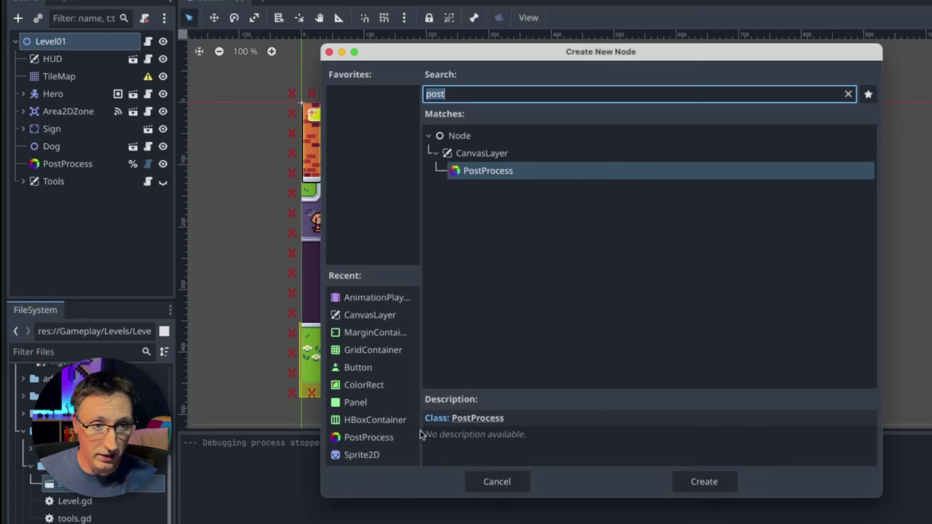
left_click(493, 480)
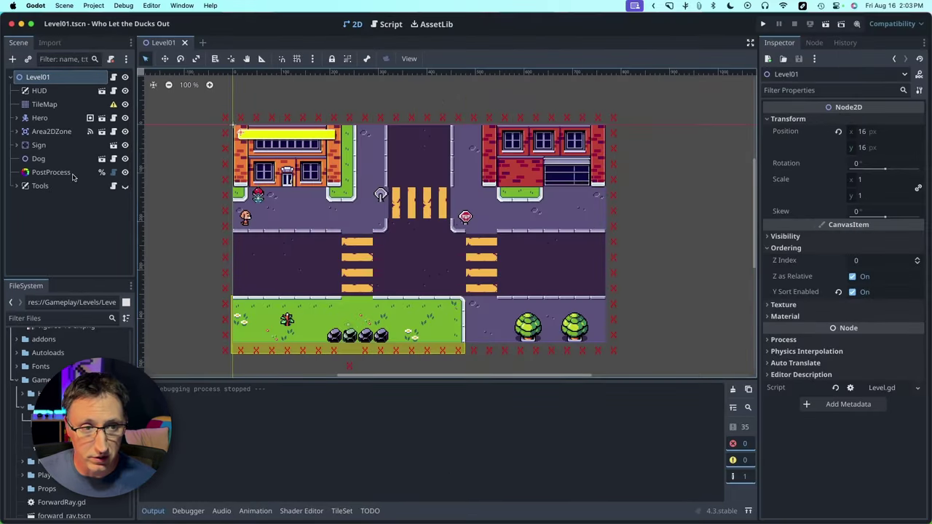
left_click(51, 172)
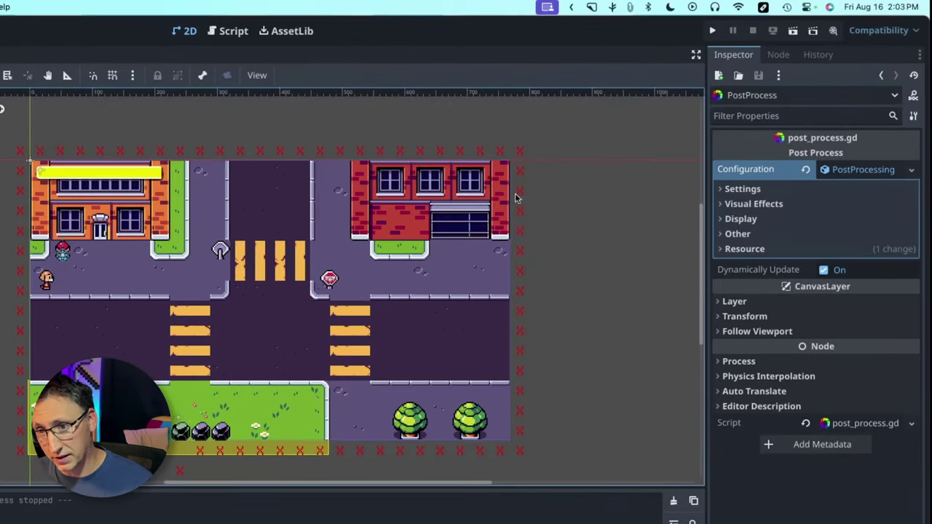
Step: Clear the configuration, create a new PostProcessing configuration, and expand its Visual Effects and Display sections
left_click(806, 169)
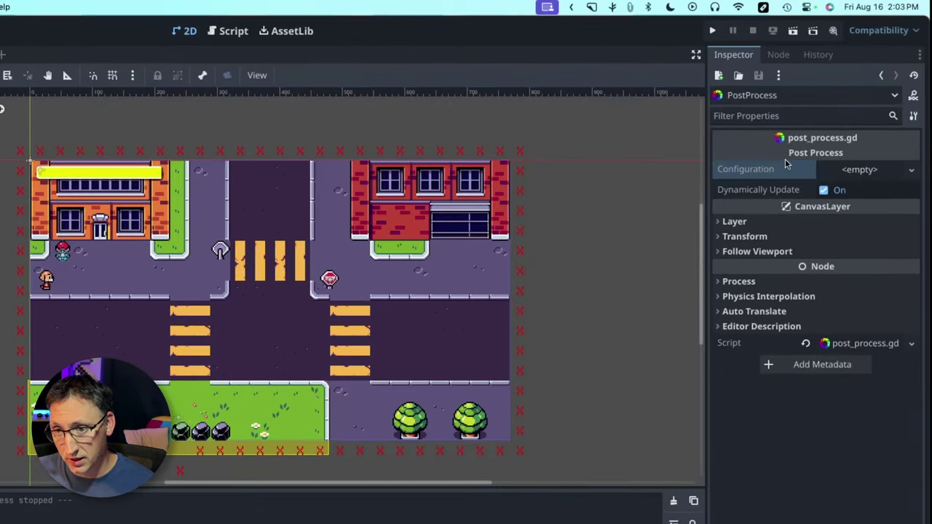
left_click(858, 171)
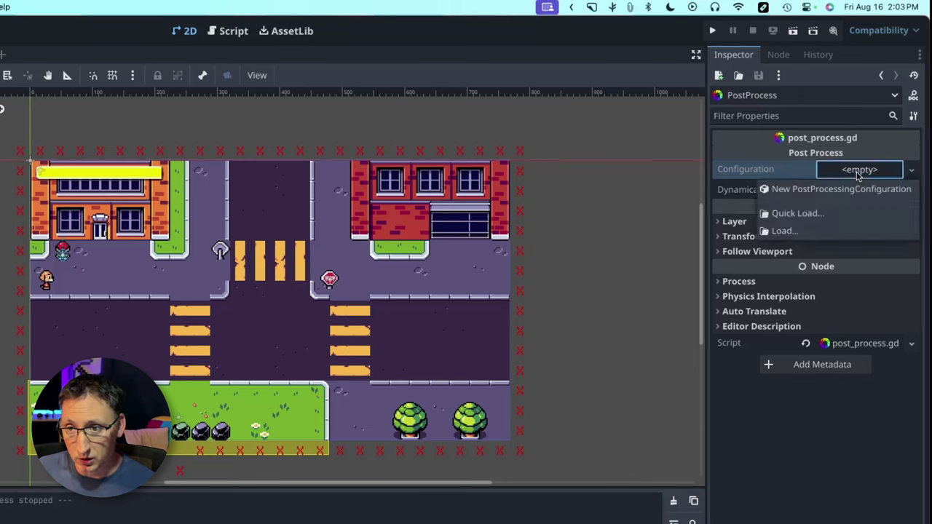
left_click(830, 191)
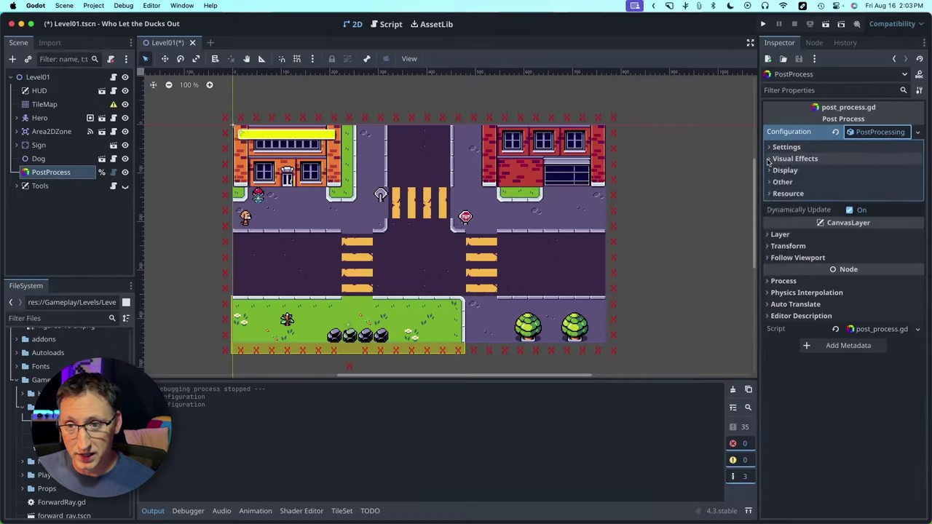
left_click(720, 205)
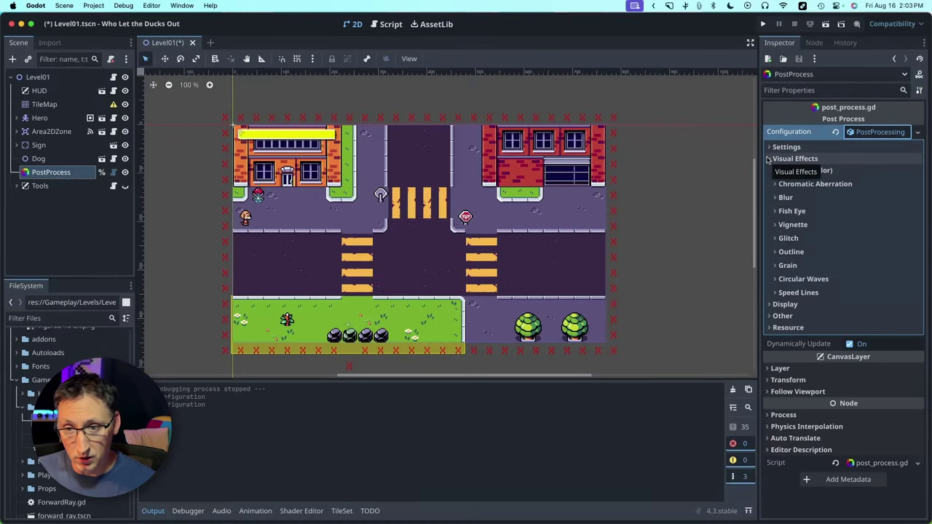
left_click(770, 304)
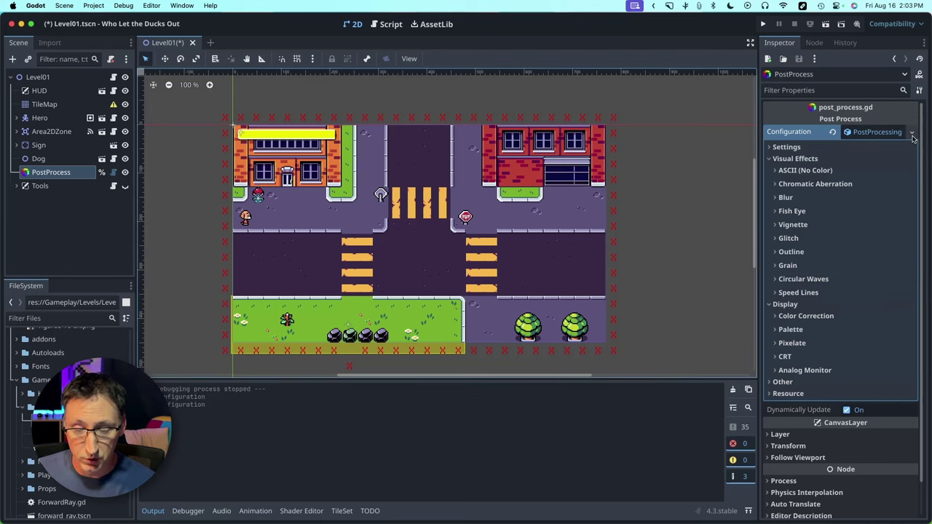
Step: Quick-load pp-crt.tres as the PostProcess configuration and expand its CRT settings
left_click(912, 133)
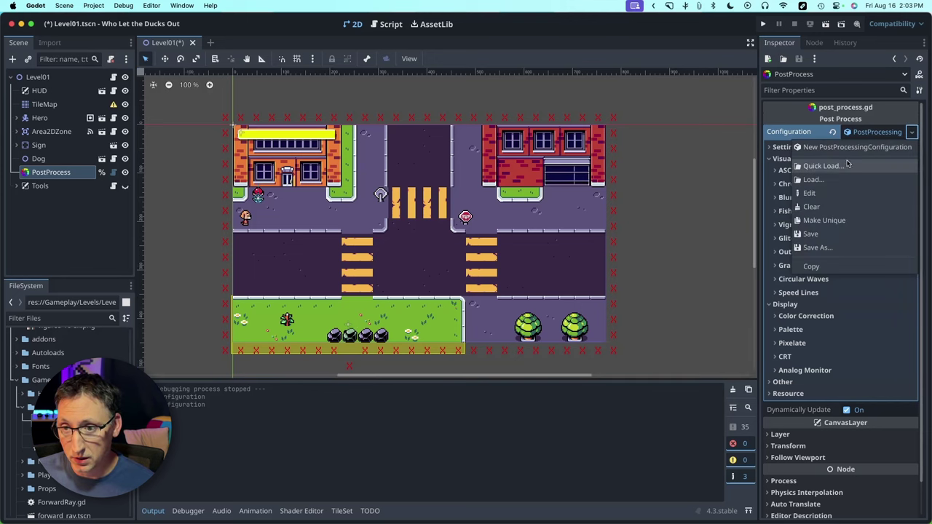
left_click(816, 167)
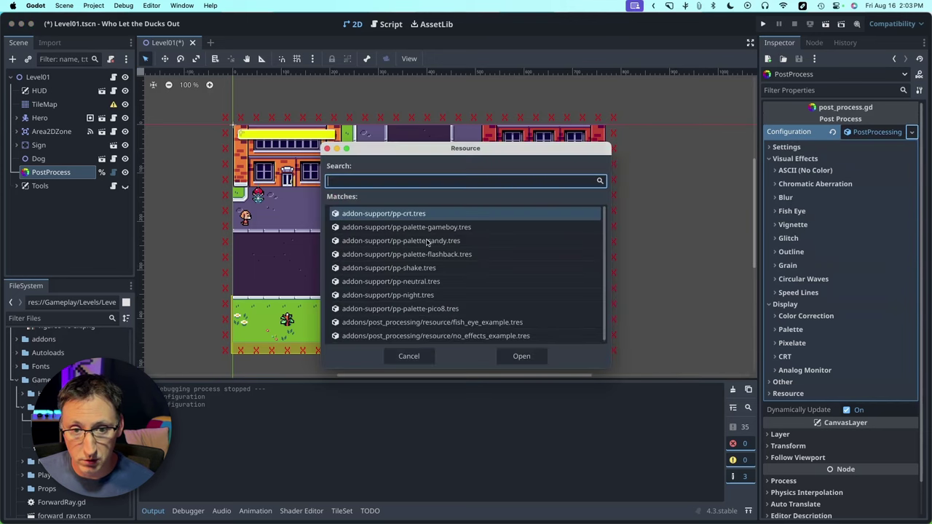
double_click(405, 215)
scroll(817, 325, "down", 5)
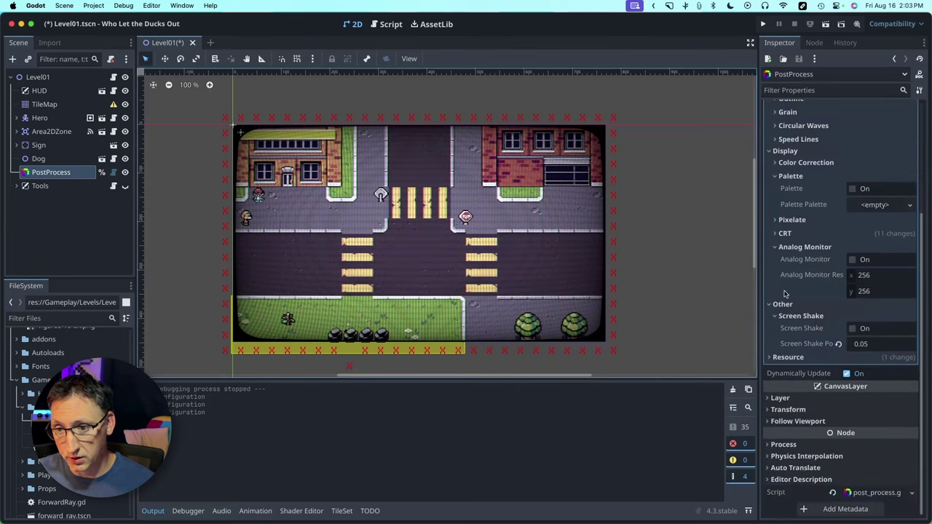
left_click(776, 231)
scroll(789, 271, "down", 4)
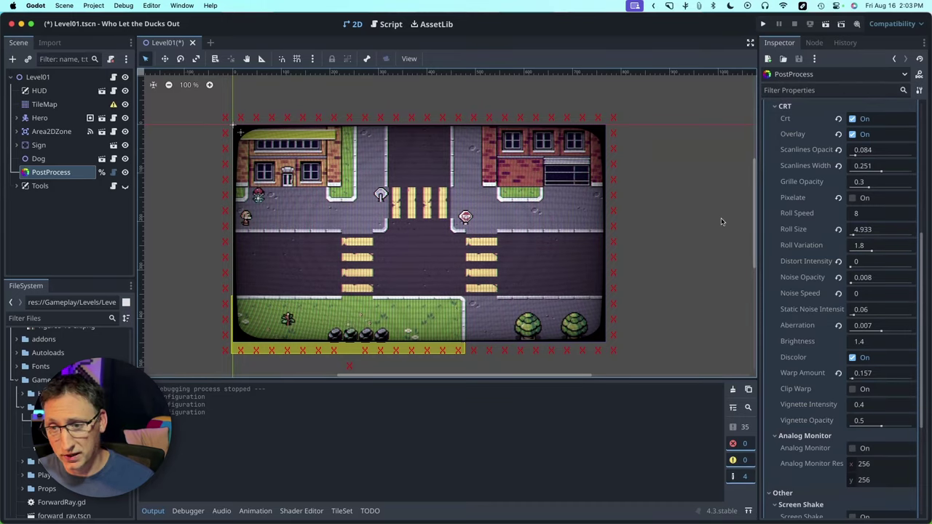
Step: Run the game to preview the CRT look, walking right, then close it
key("super+b")
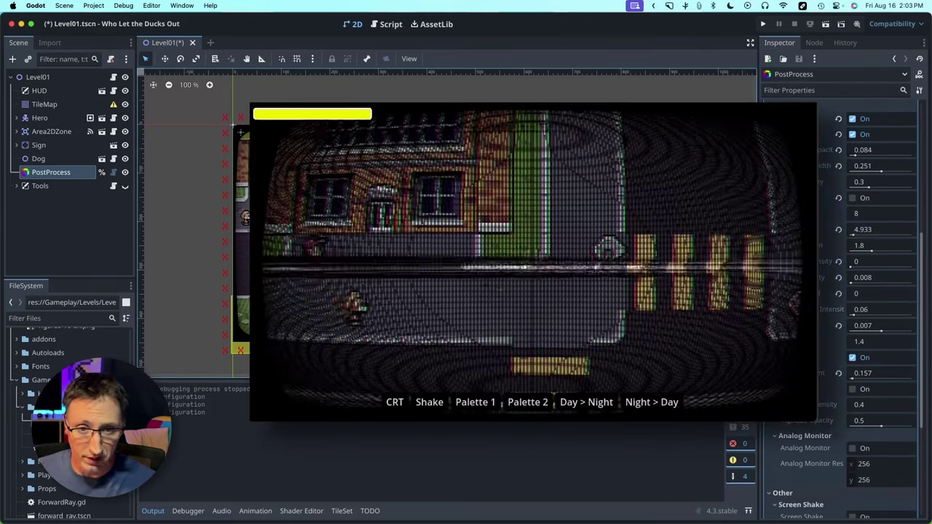
key("Right")
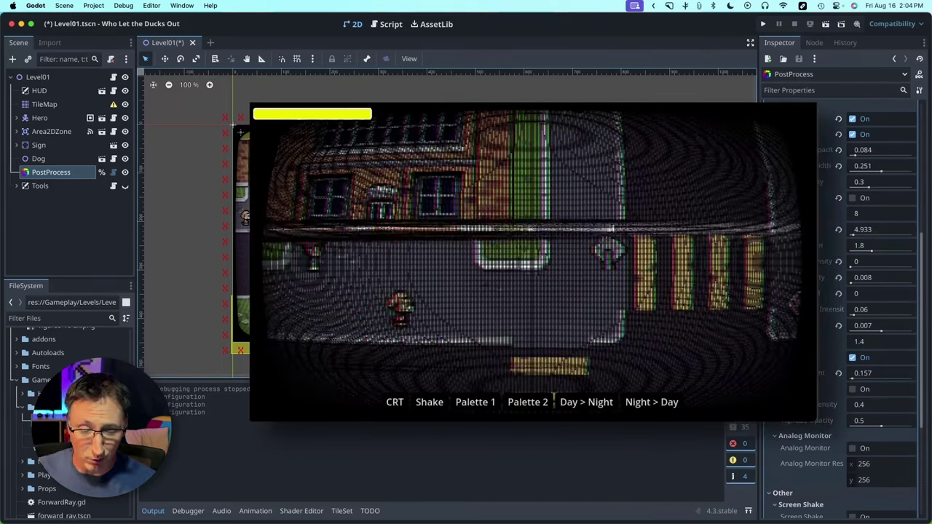
key("super+q")
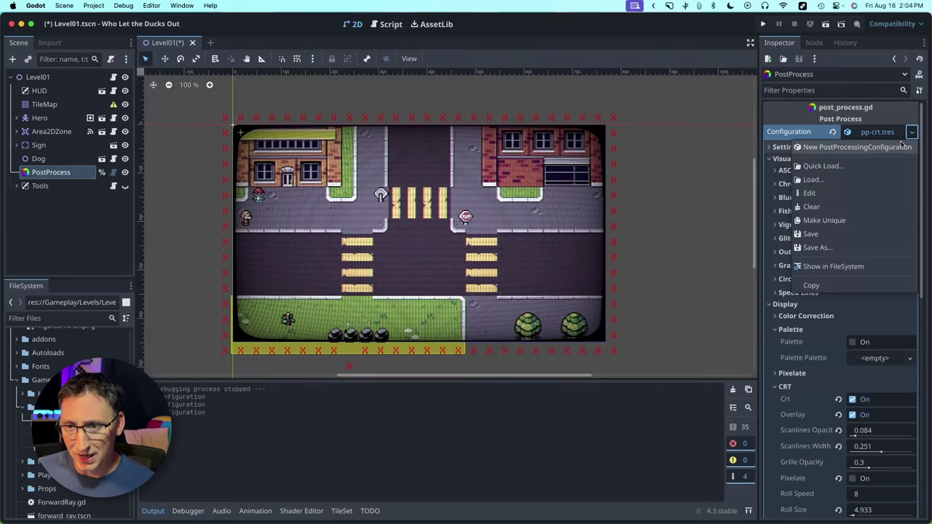
Step: Quick-load pp-palette-gameboy.tres as the configuration and reselect the PostProcess node
left_click(838, 170)
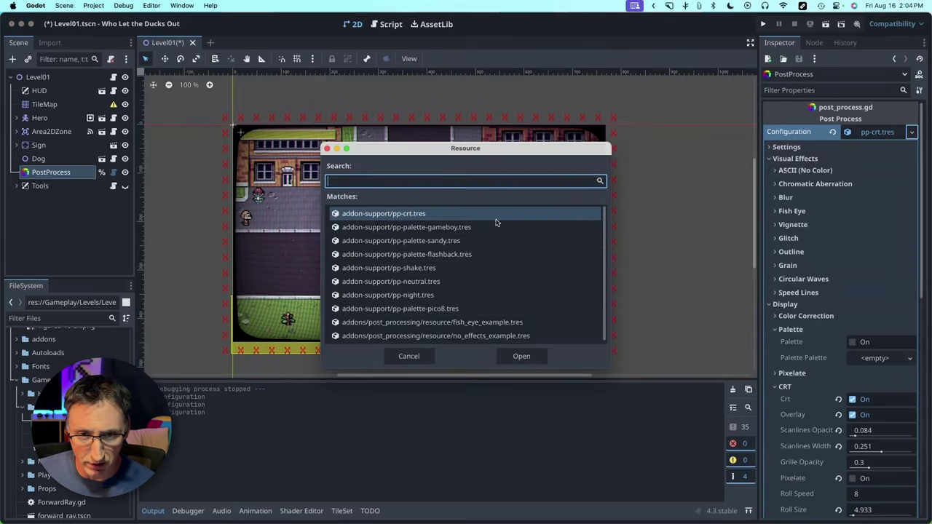
left_click(447, 228)
left_click(529, 358)
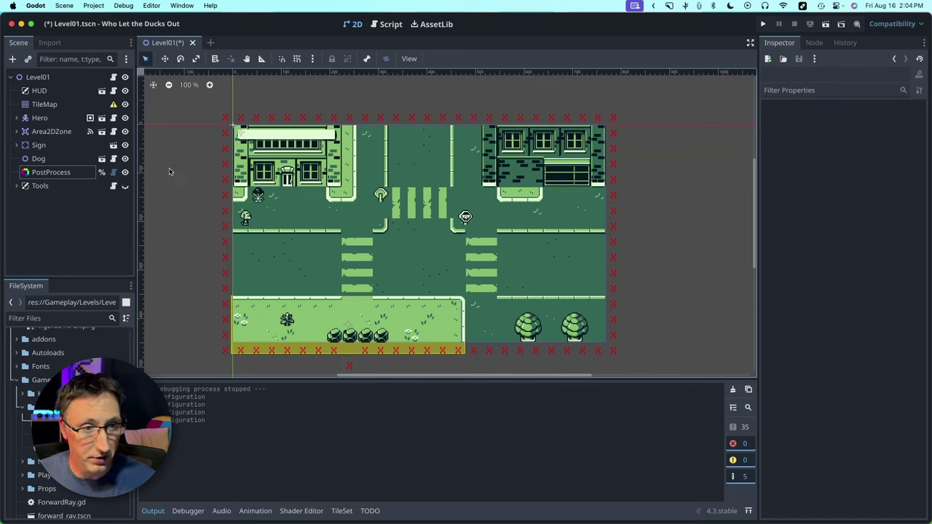
left_click(41, 175)
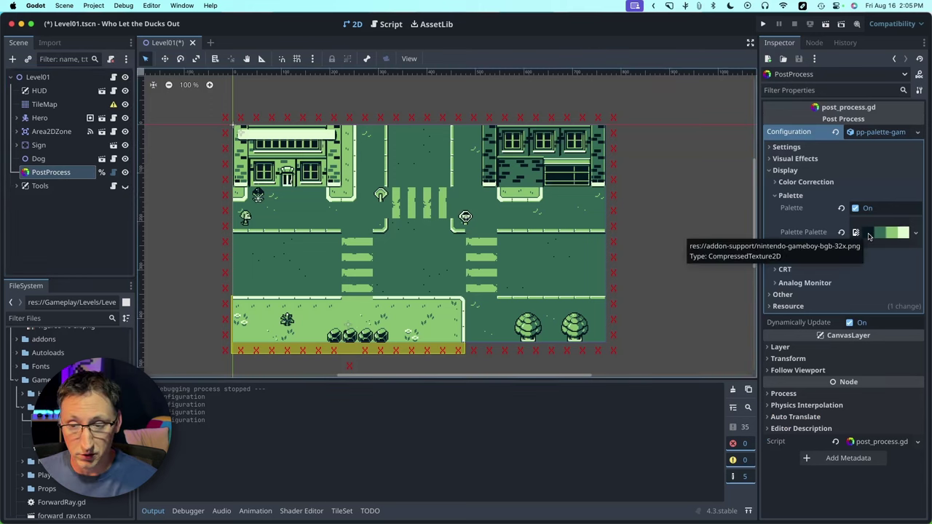
Step: In the browser, find Fiery Dreams in Lospec's palette list and save its 32x PNG image
key("super+Tab")
key("super+Tab")
key("super+Tab")
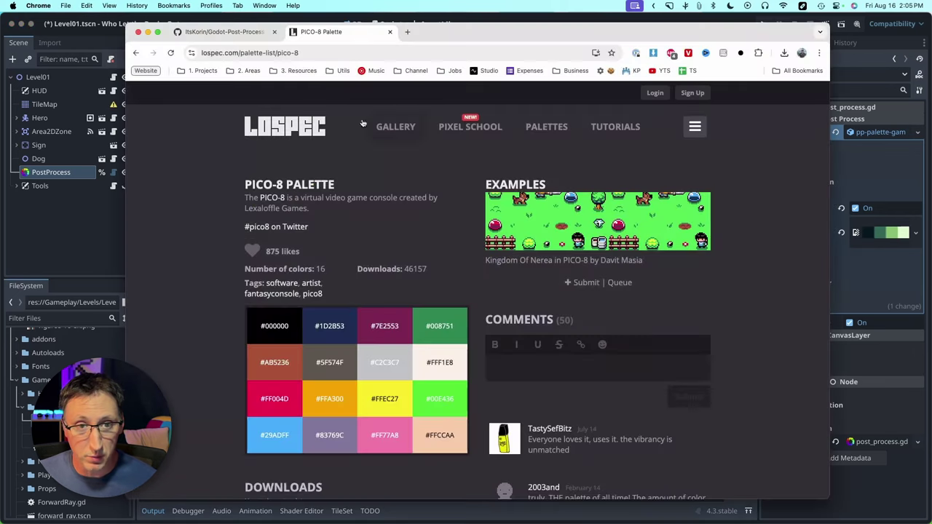
left_click(567, 125)
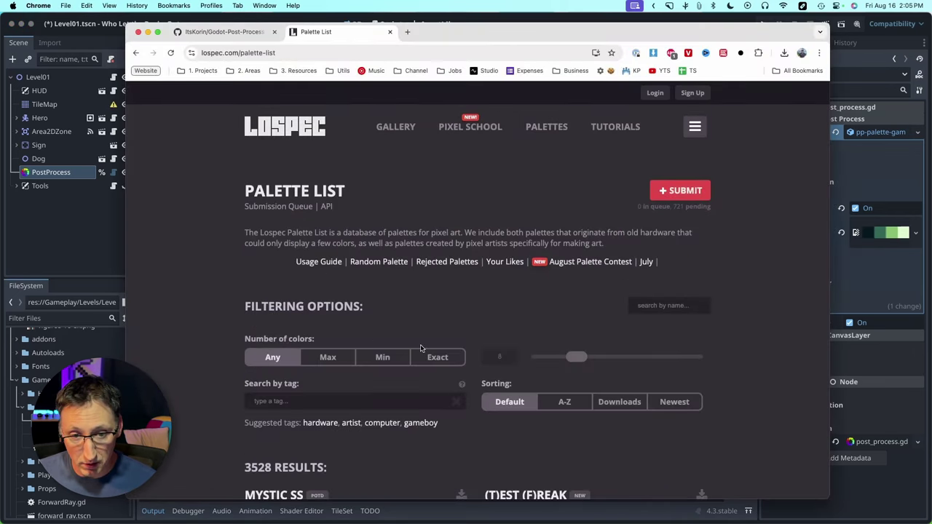
scroll(421, 349, "down", 3)
scroll(420, 350, "down", 10)
scroll(421, 350, "up", 1)
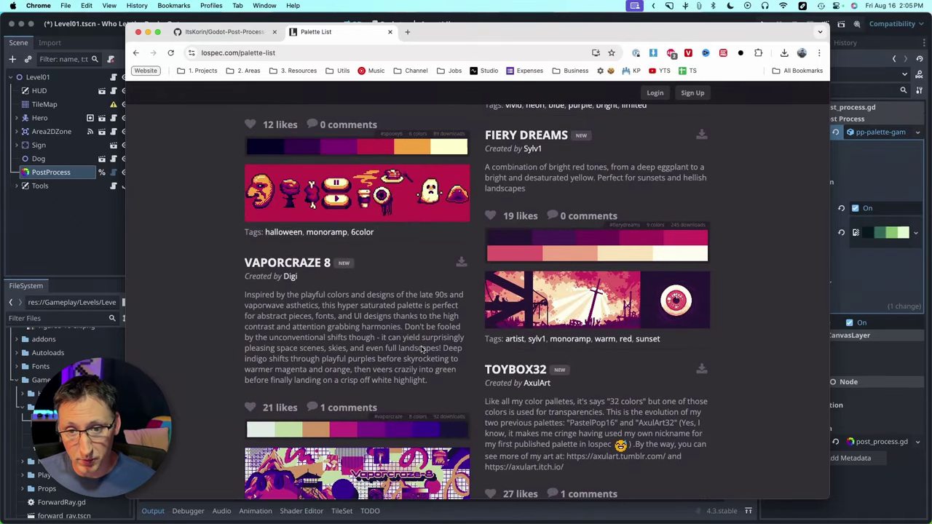
left_click(566, 253)
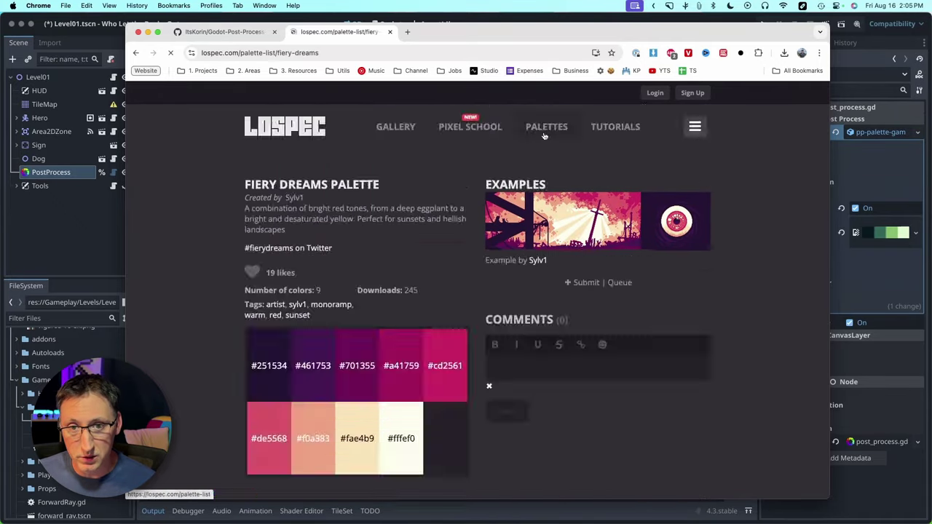
scroll(359, 248, "down", 5)
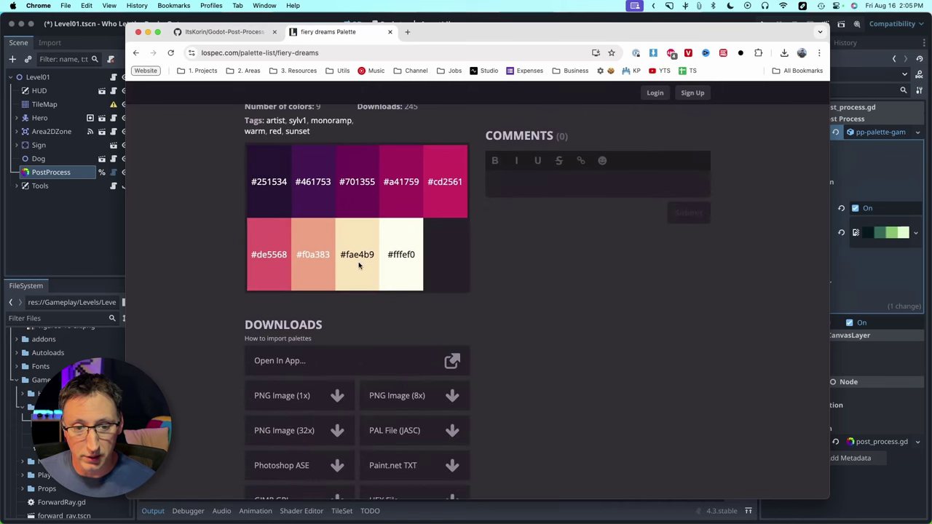
left_click(299, 430)
scroll(641, 292, "down", 3)
left_click(760, 355)
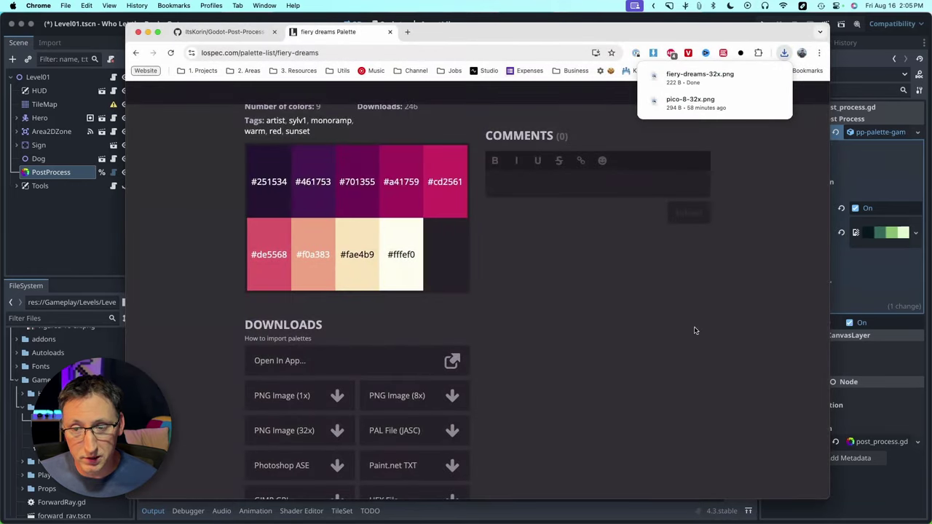
Step: Drag fiery-dreams-32x.png from the FileSystem dock onto the Palette field, then deselect PostProcess
left_click(61, 235)
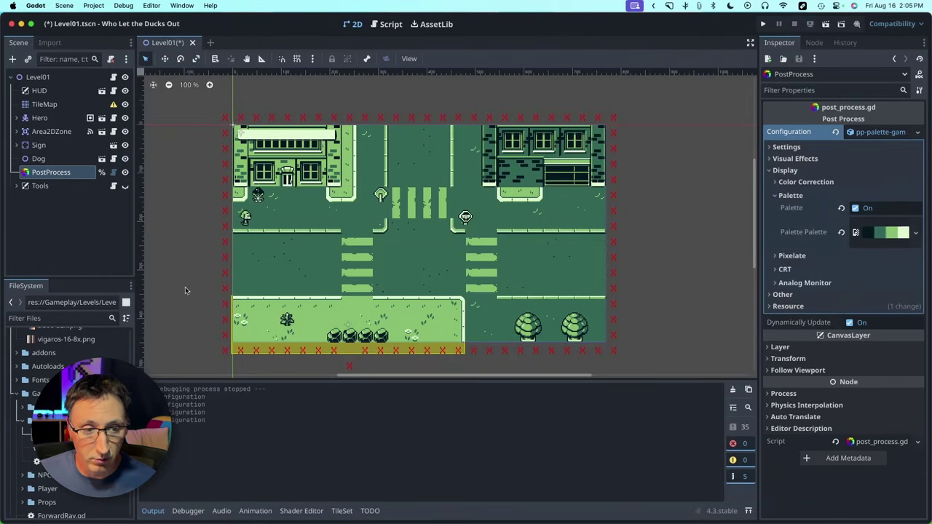
scroll(180, 327, "up", 2)
scroll(87, 371, "up", 5)
scroll(87, 371, "up", 3)
left_click(66, 370)
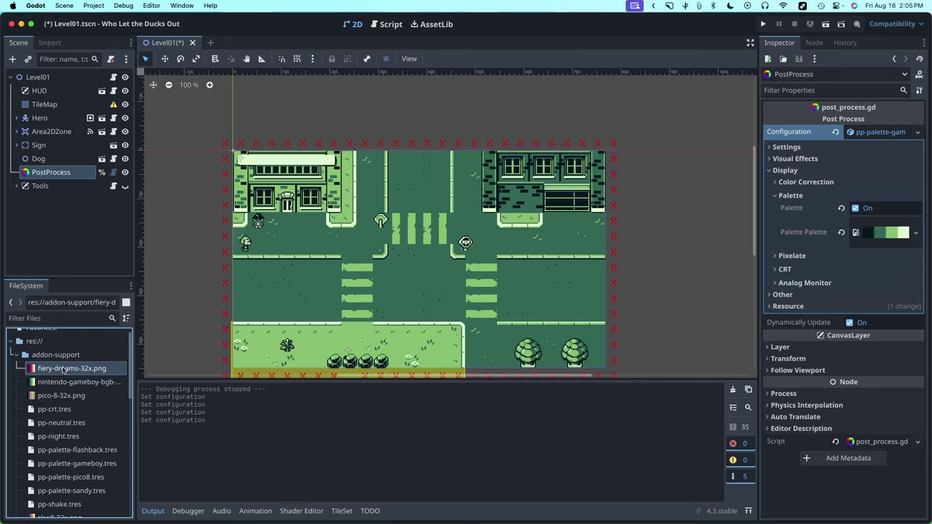
left_click_drag(64, 370, 885, 233)
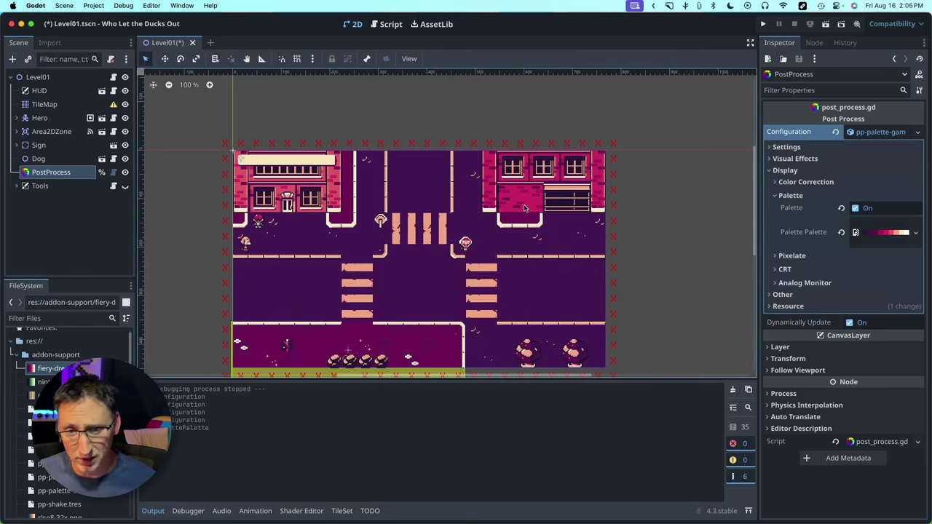
left_click(688, 207)
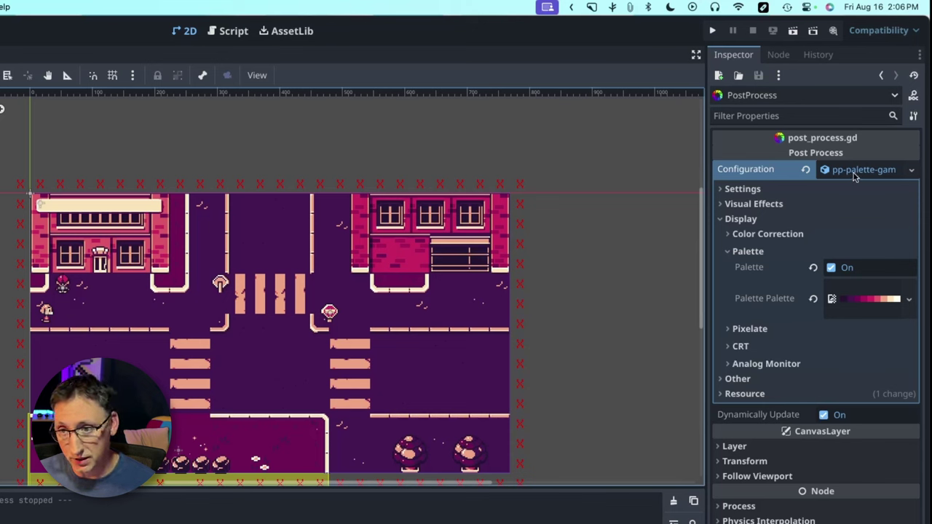
Step: Widen the Inspector, revert the palette texture to the Game Boy image, and save the scene
left_click(911, 170)
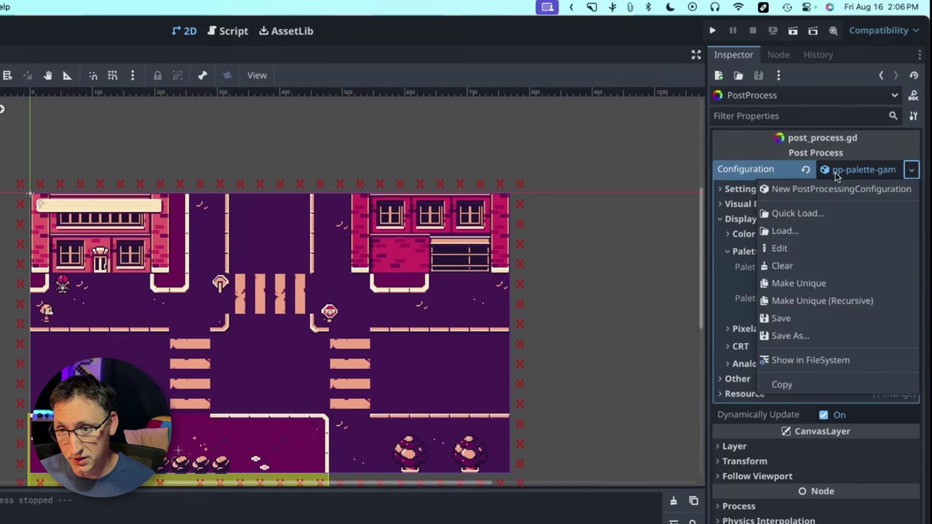
left_click(666, 187)
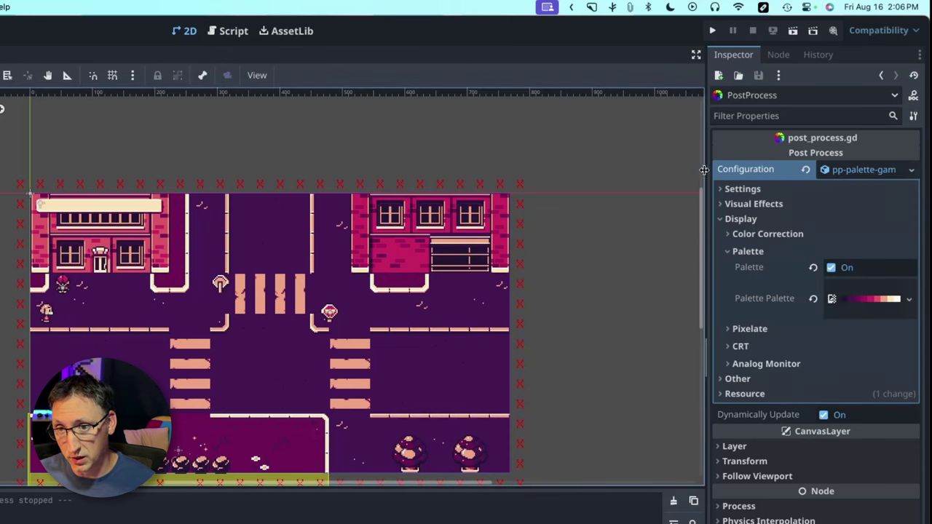
left_click_drag(706, 172, 594, 175)
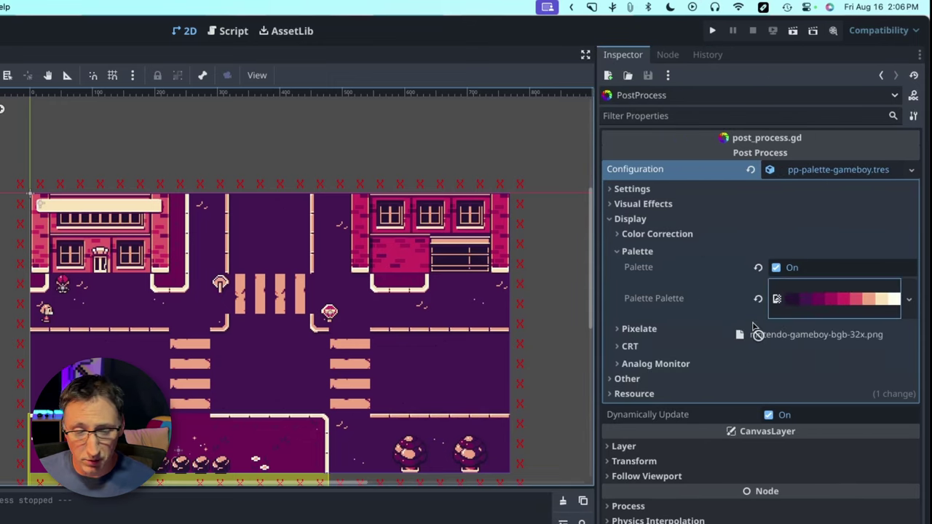
left_click(870, 297)
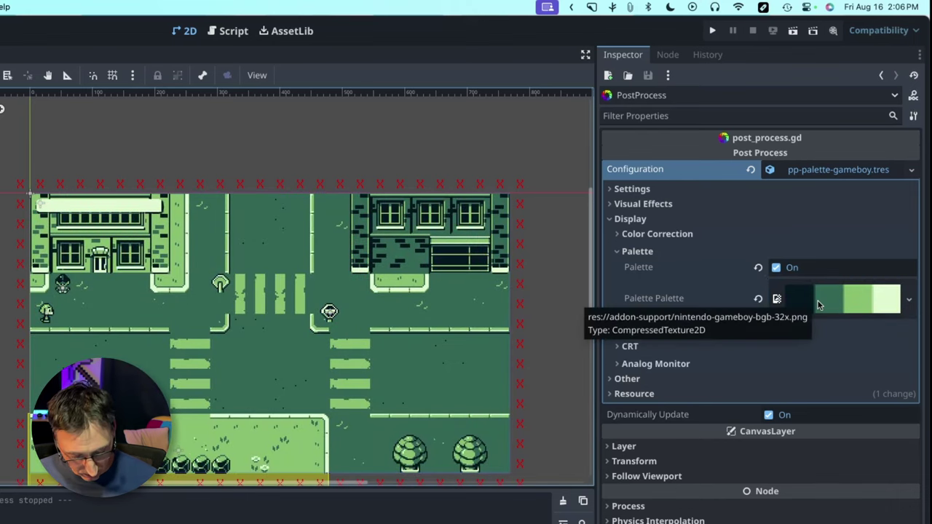
key("super+s")
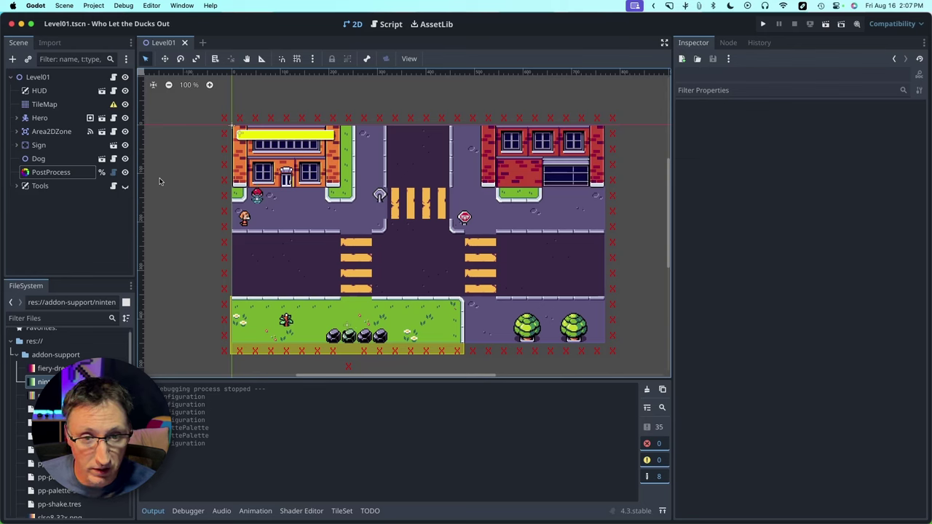
Step: On PostProcess, turn on Blur with an LOD above 1 and expand the Display settings
left_click(54, 173)
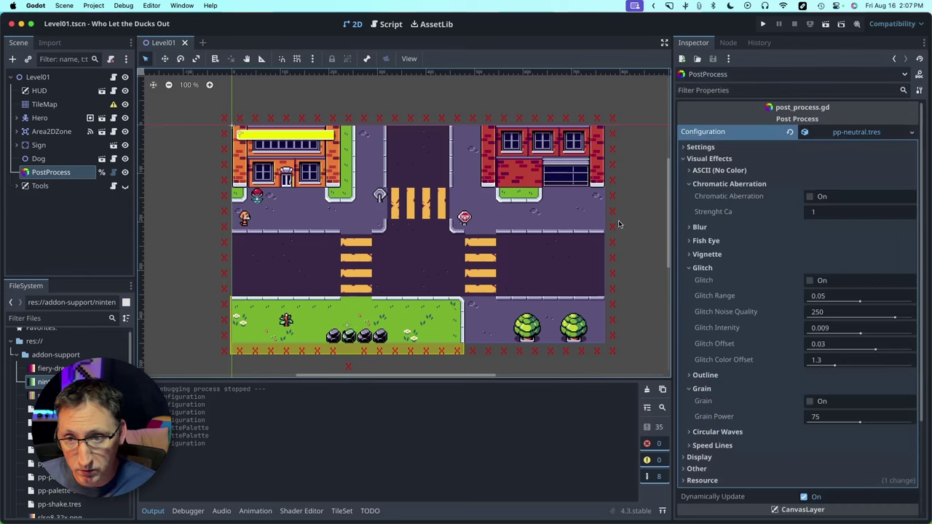
left_click(688, 227)
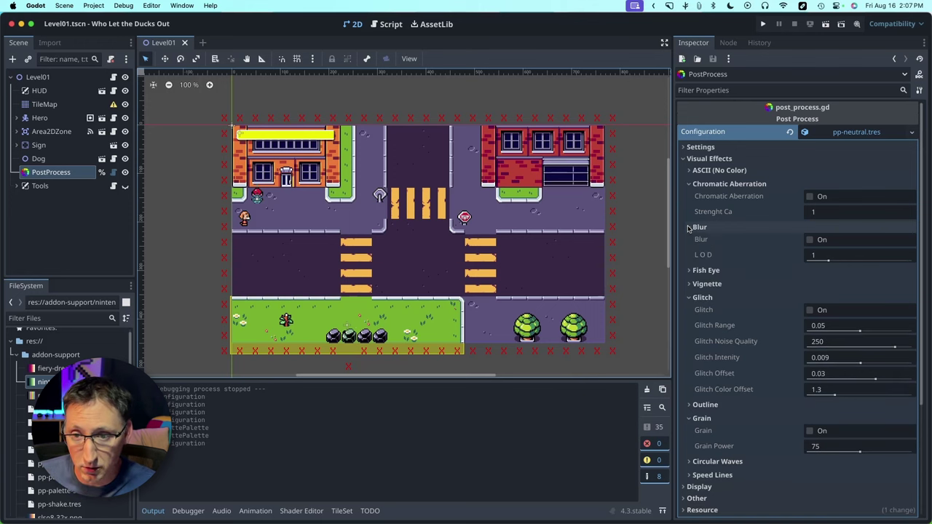
left_click(810, 240)
left_click_drag(829, 259, 847, 261)
scroll(705, 288, "down", 5)
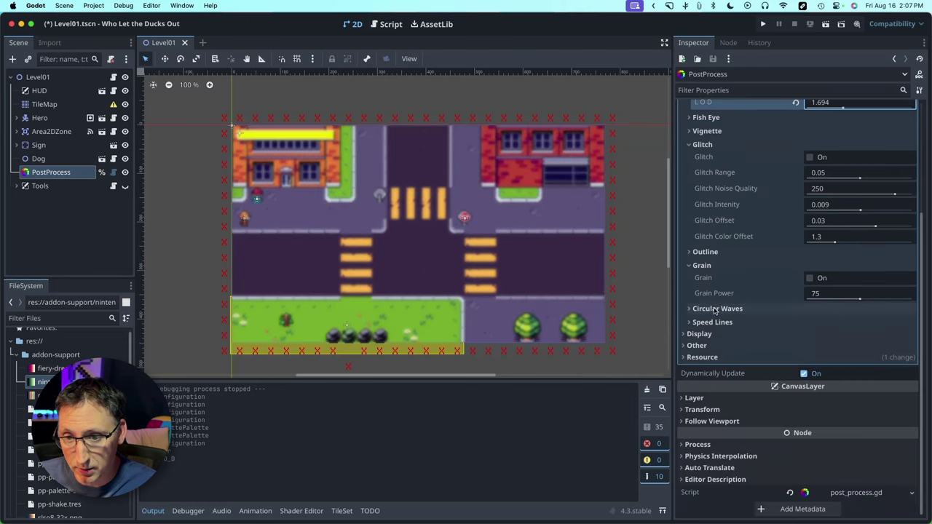
left_click(692, 334)
scroll(703, 304, "down", 2)
Step: Turn on Color Correction, trying a deep red tint, then a pale salmon one
left_click(717, 280)
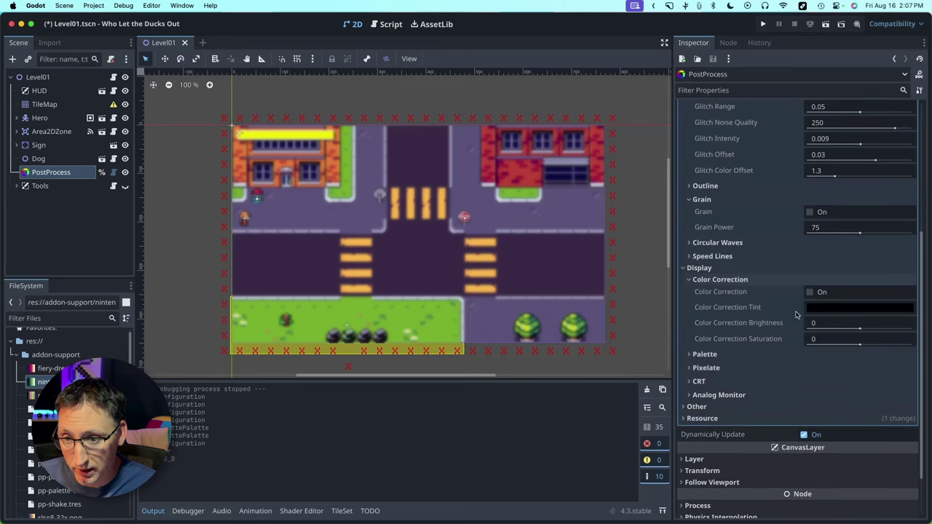
left_click(859, 309)
left_click_drag(919, 67, 918, 87)
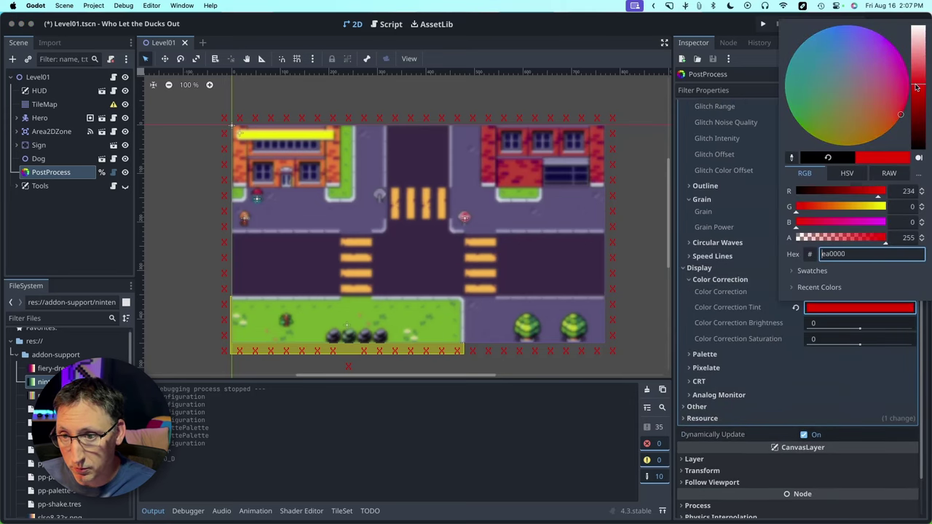
left_click(786, 299)
left_click(810, 292)
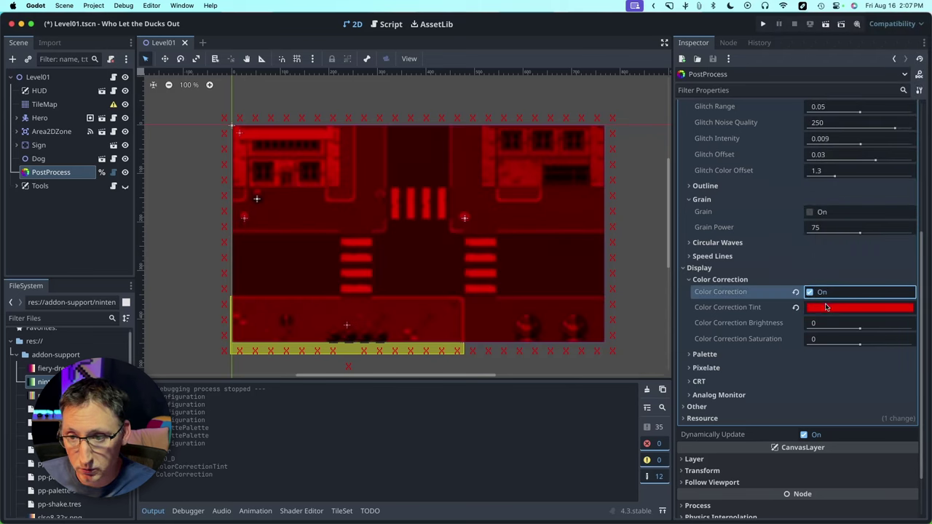
left_click(828, 309)
left_click_drag(923, 58, 921, 63)
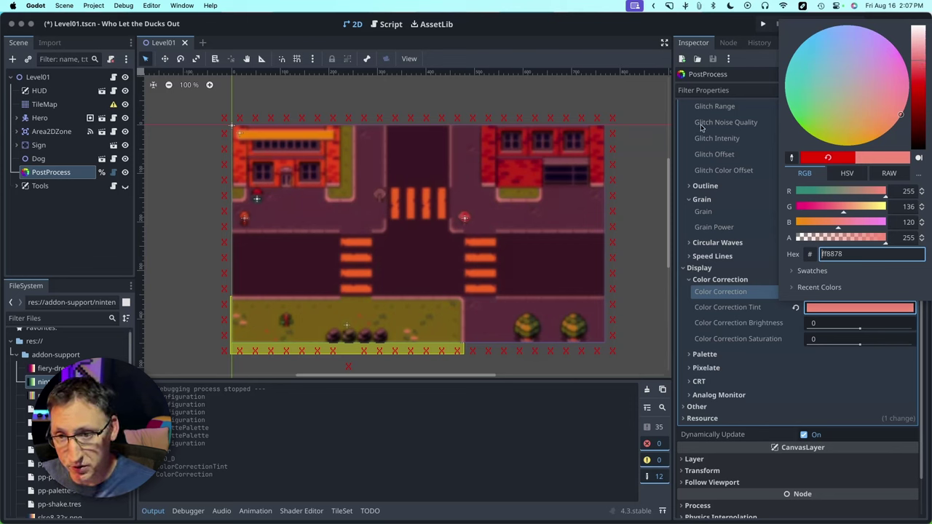
left_click(716, 288)
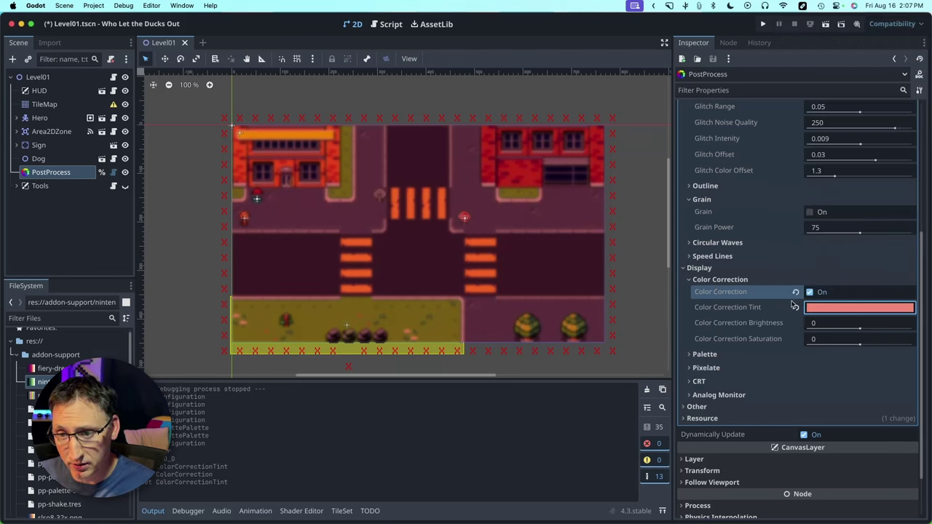
Step: Revert Color Correction and Blur to off and deselect PostProcess
left_click(795, 293)
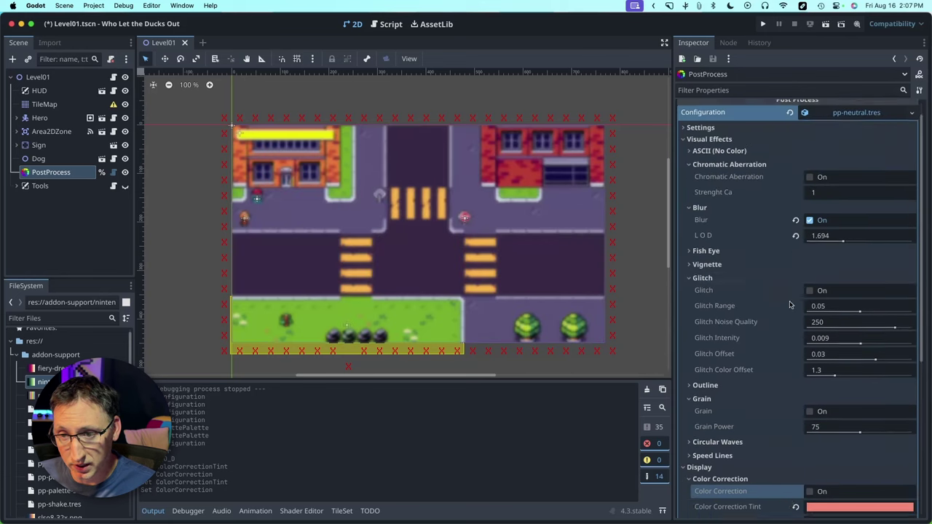
left_click(796, 242)
left_click(646, 193)
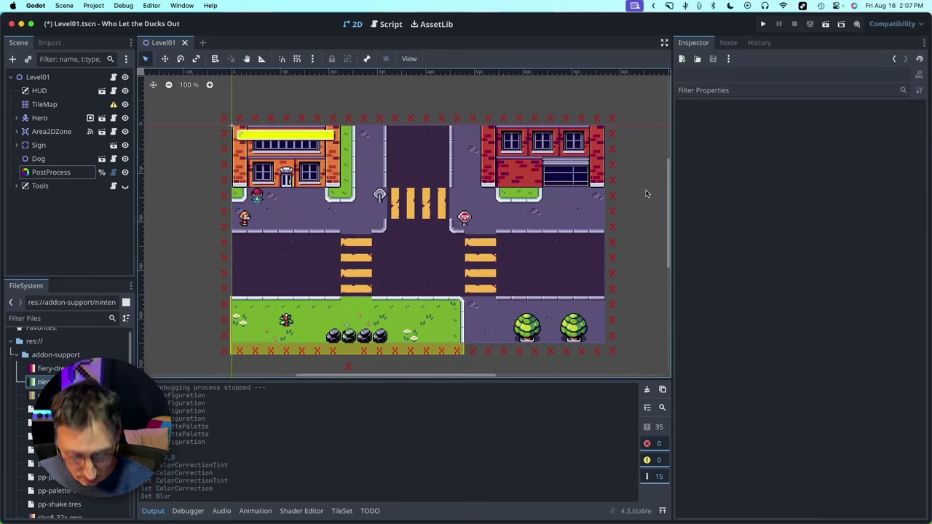
Step: Save the scene, open tools.gd, try then undo a dragged PostProcess reference, and save the script
key("super+s")
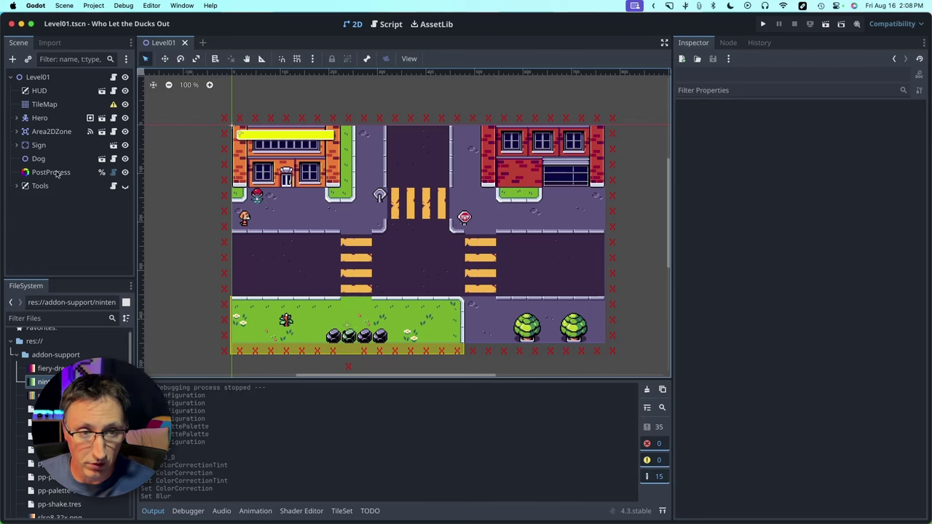
left_click(112, 186)
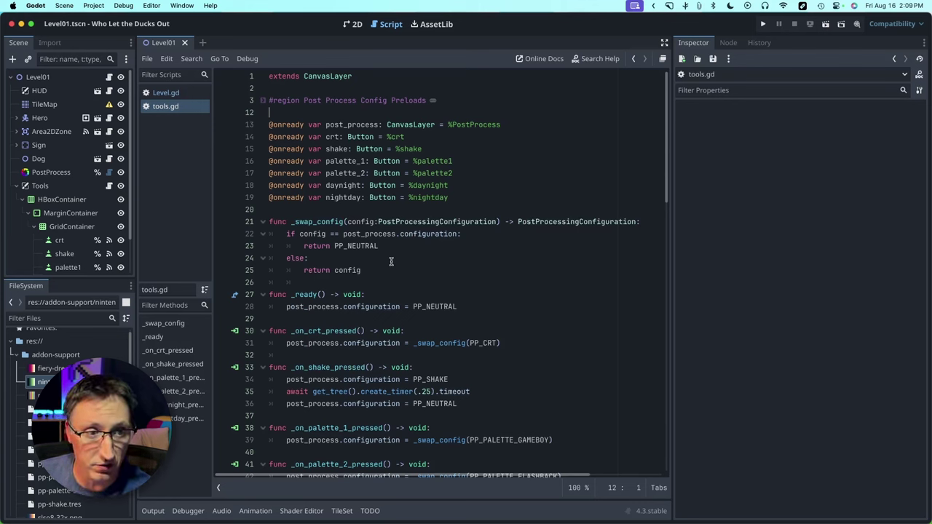
left_click(52, 172)
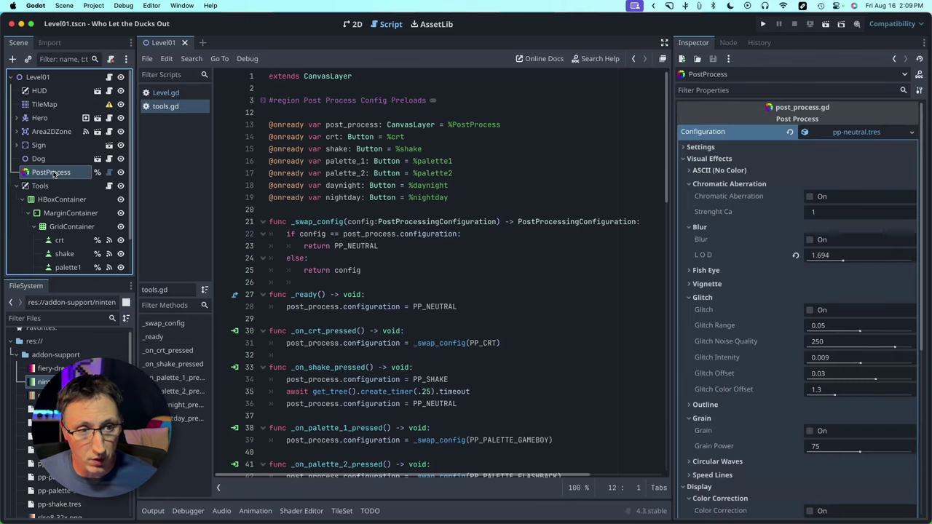
left_click_drag(59, 175, 322, 117)
key("super+z")
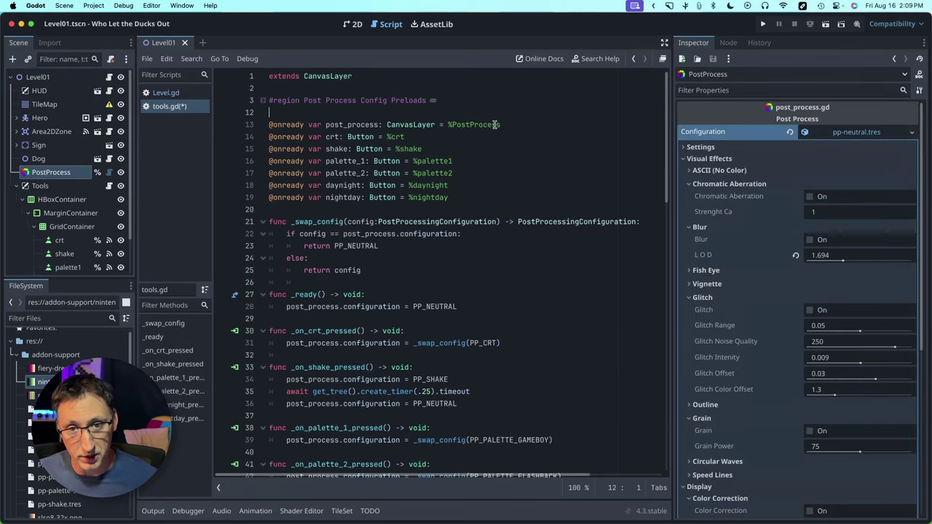
left_click_drag(498, 124, 256, 131)
key("super+s")
left_click(406, 268)
Step: Highlight the uses of configuration and the CanvasLayer type on line 13 of tools.gd
scroll(405, 265, "down", 2)
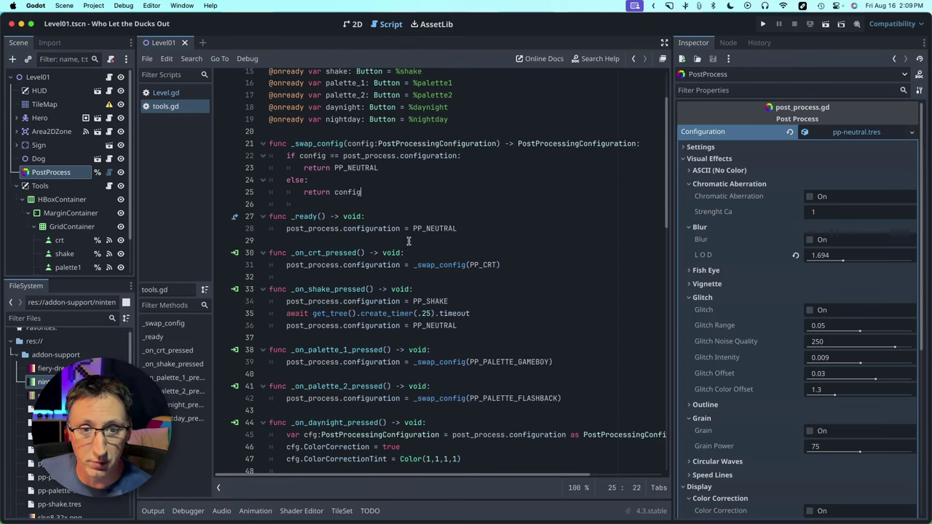
double_click(429, 156)
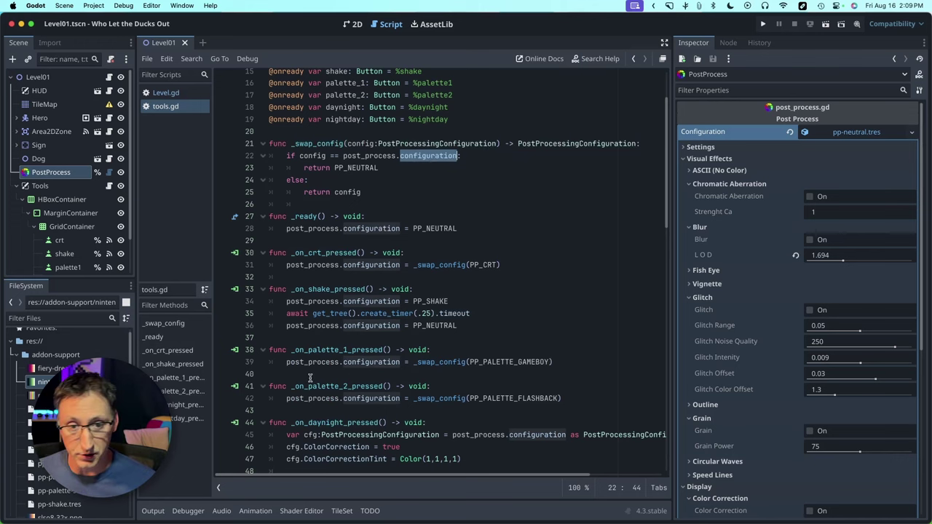
left_click(364, 351)
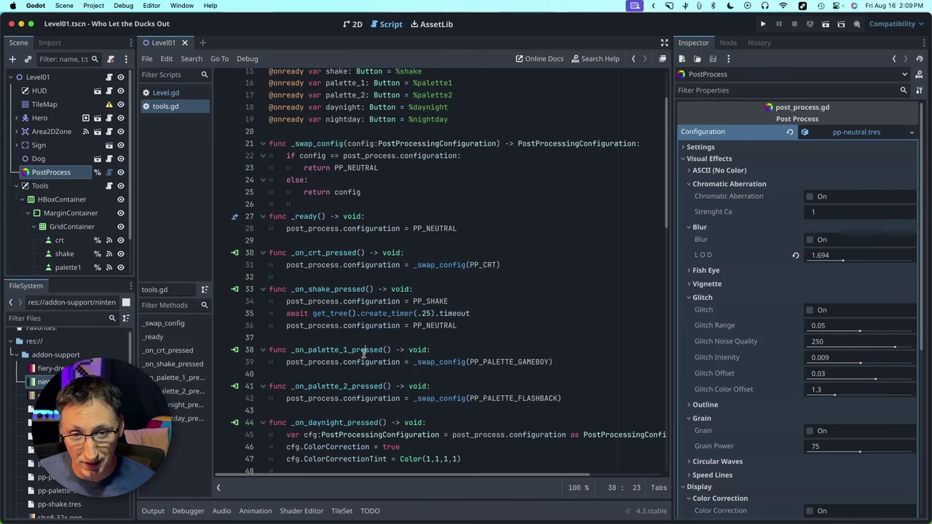
scroll(365, 350, "up", 3)
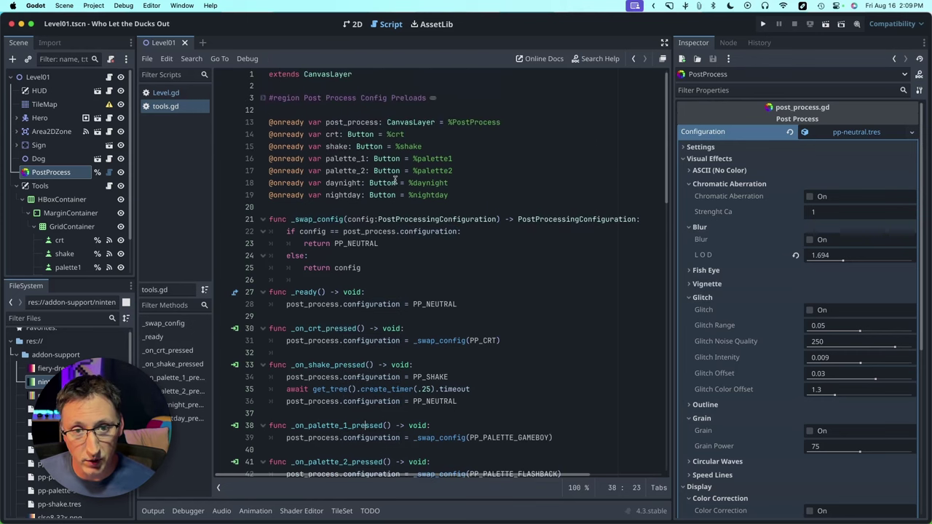
double_click(410, 122)
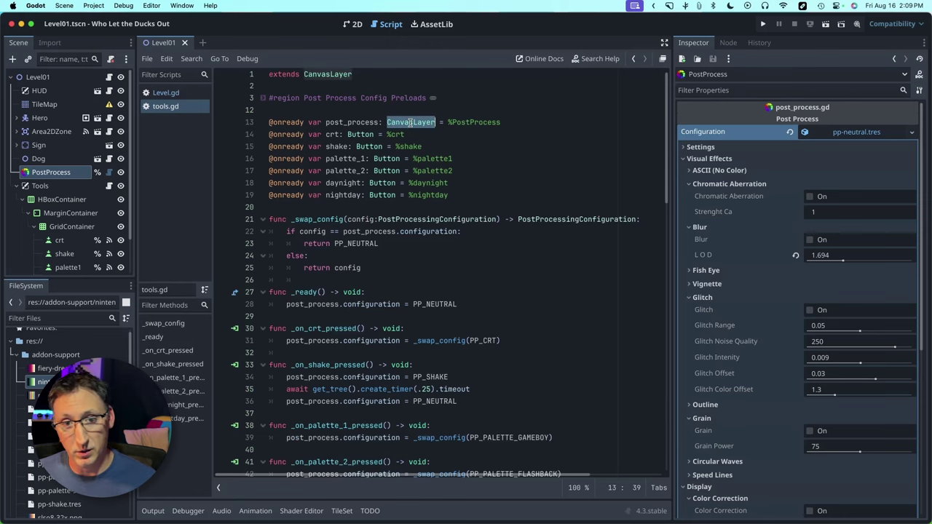
scroll(426, 285, "down", 4)
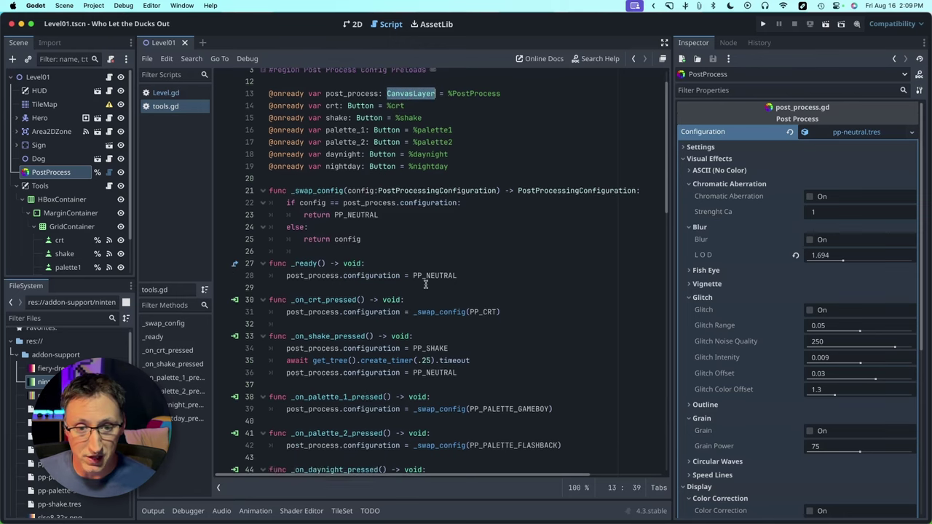
scroll(426, 286, "down", 2)
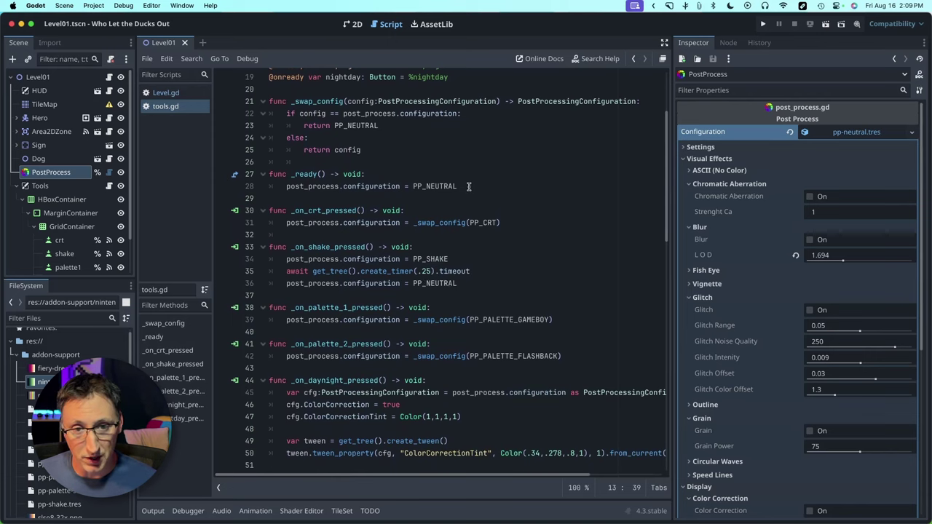
left_click(455, 186)
key("Return")
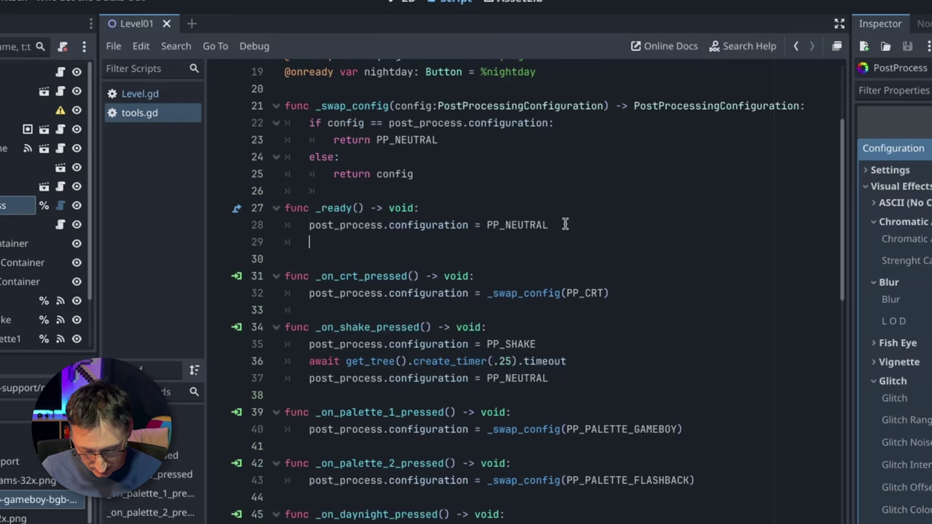
type("post")
key("Return")
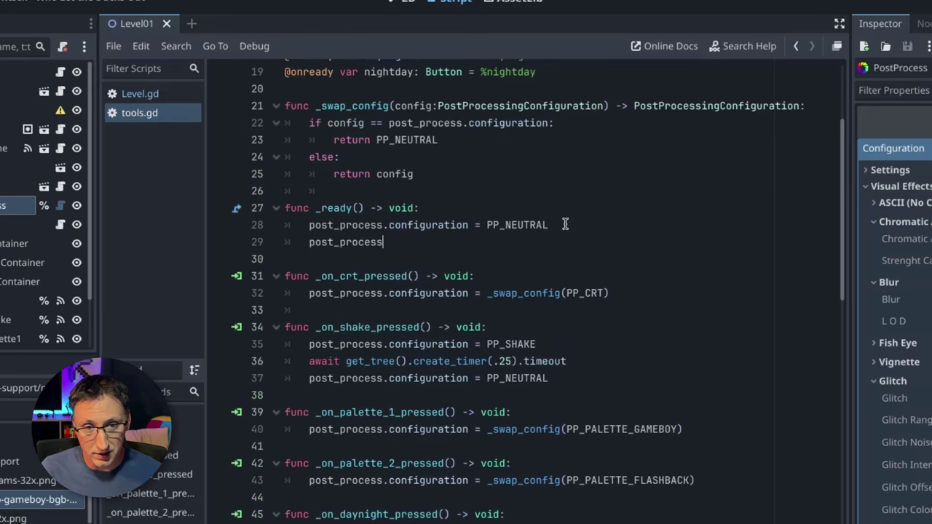
type(".conf")
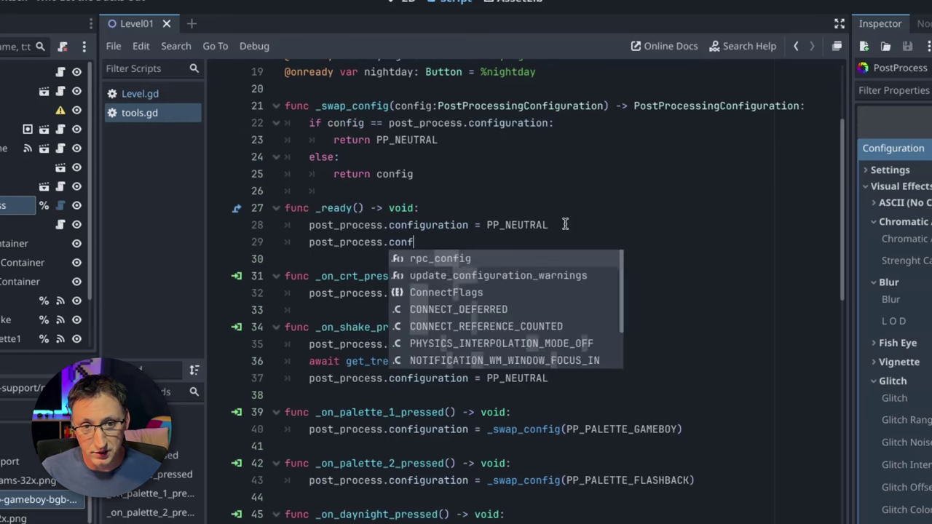
type("ig")
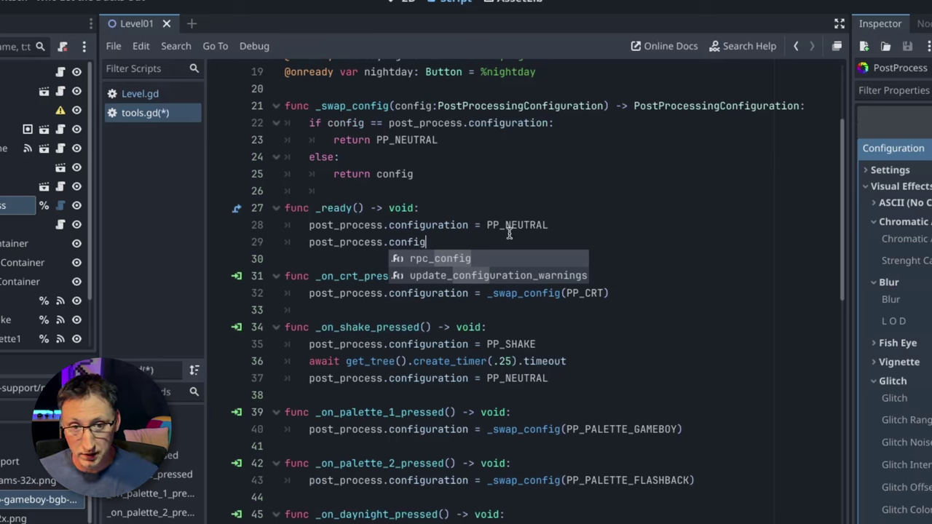
key("ctrl+z")
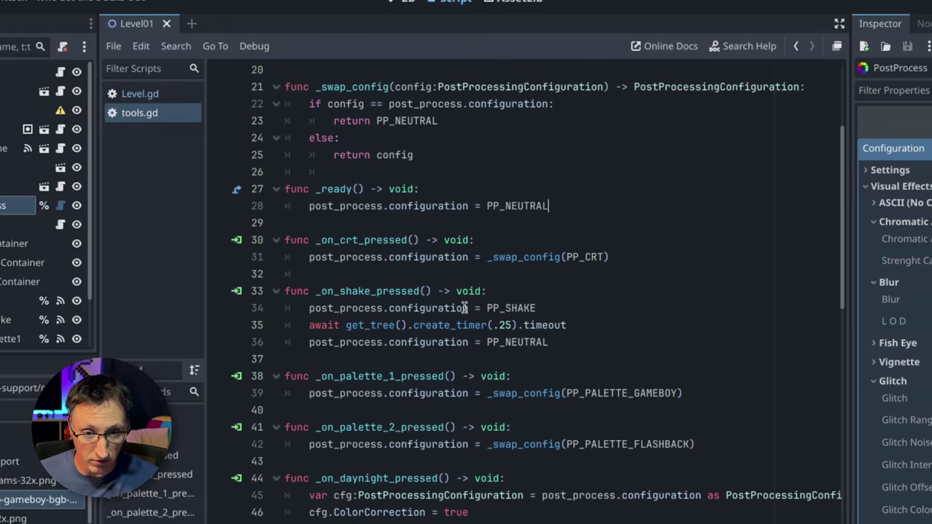
Step: Collapse the Inspector dock and highlight the cfg PostProcessingConfiguration declaration on line 45
scroll(467, 308, "down", 4)
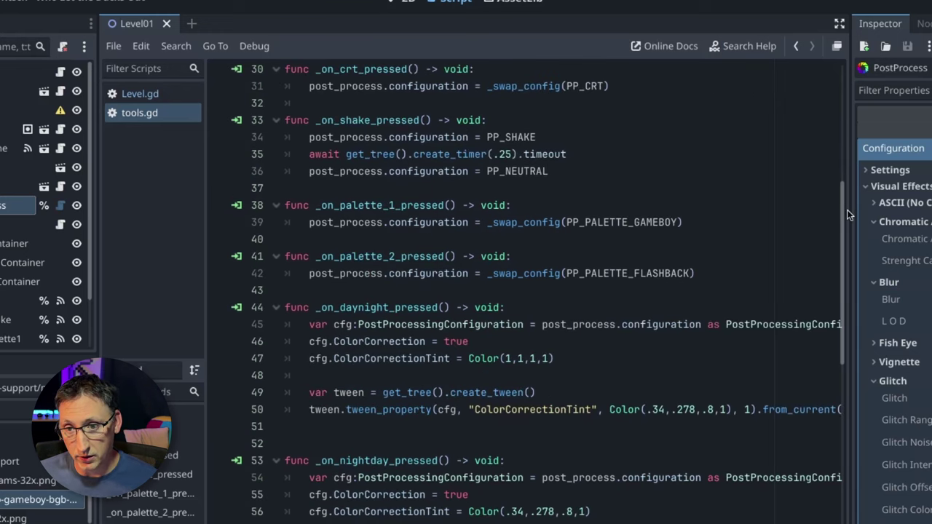
left_click_drag(850, 209, 931, 209)
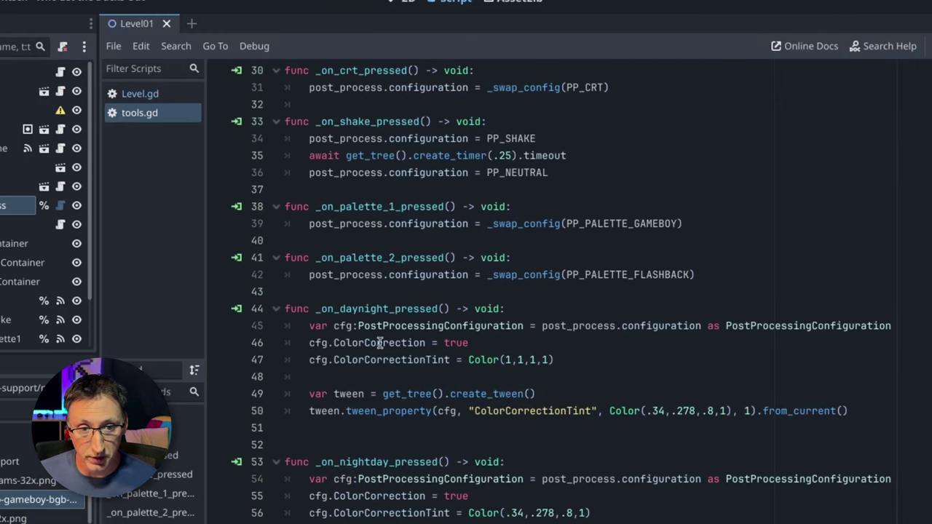
left_click_drag(309, 326, 523, 326)
double_click(698, 327)
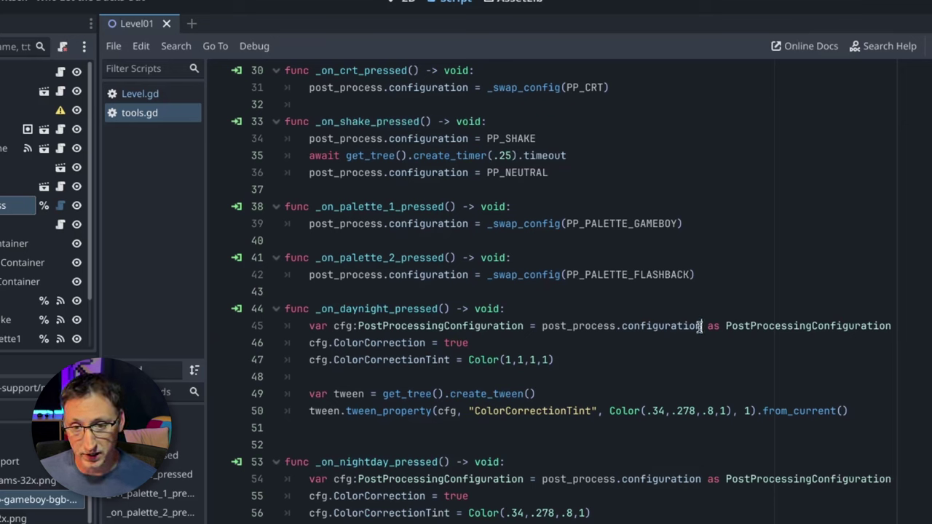
double_click(430, 325)
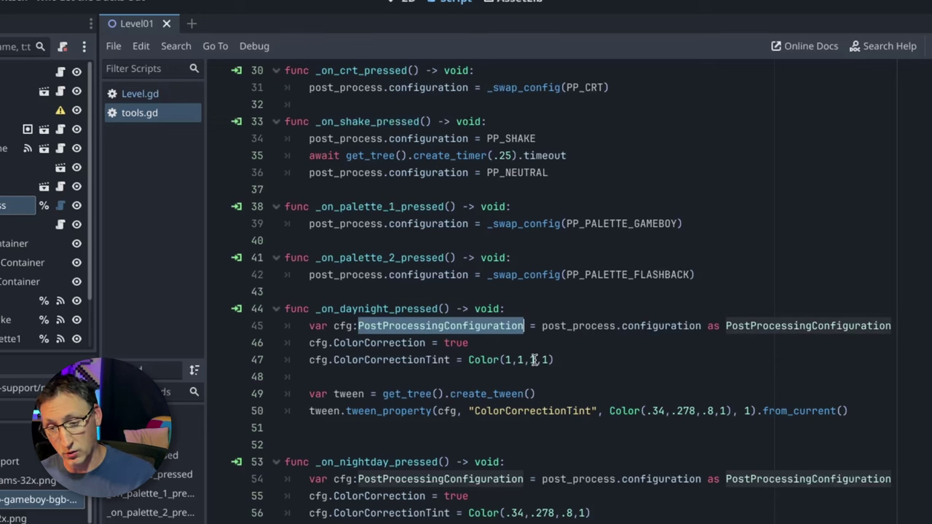
Step: Add a trial 'cfg.' line after line 46 to browse its autocomplete, then undo it
left_click(517, 342)
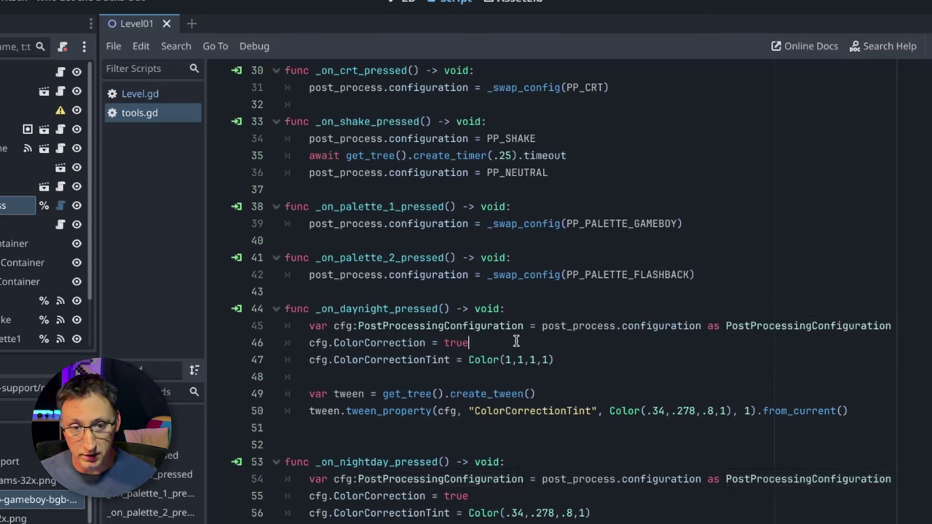
key("Return")
type("cfg.")
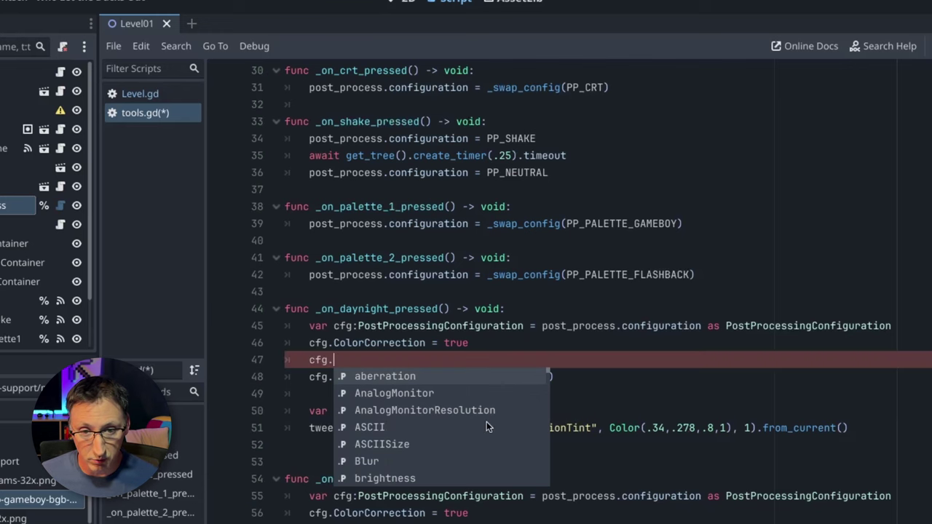
scroll(486, 418, "down", 1)
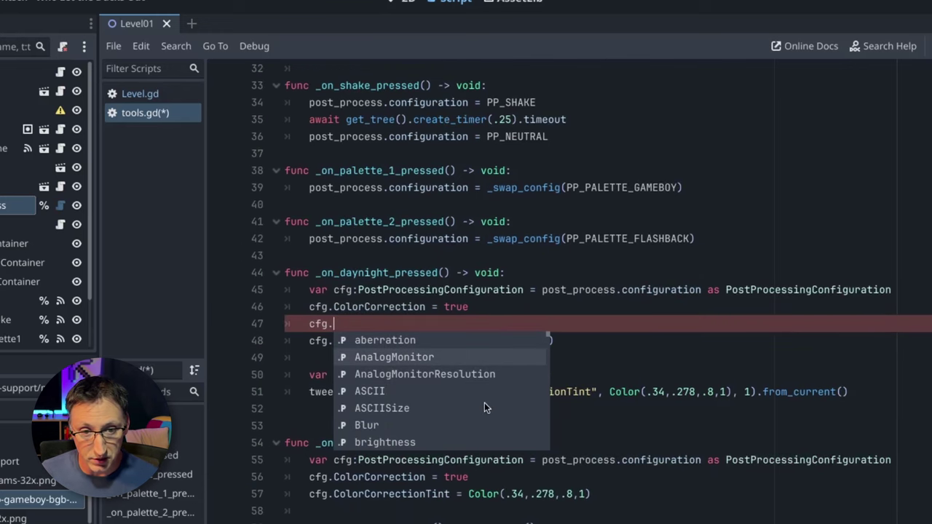
scroll(484, 403, "down", 3)
scroll(485, 408, "down", 18)
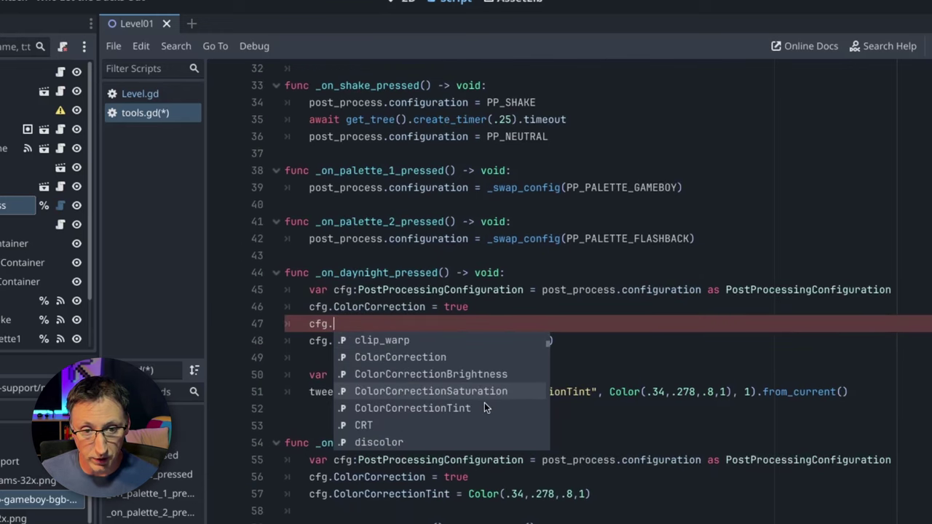
key("ctrl+z")
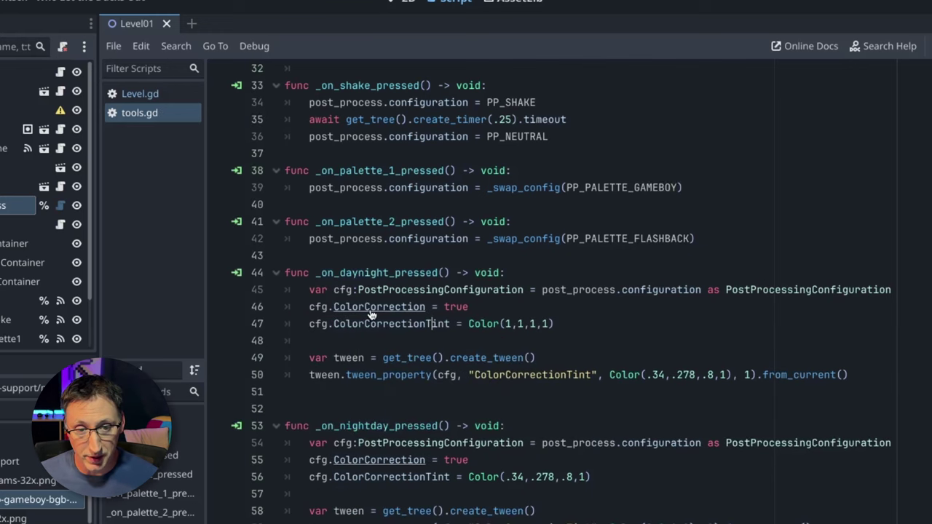
key("ctrl")
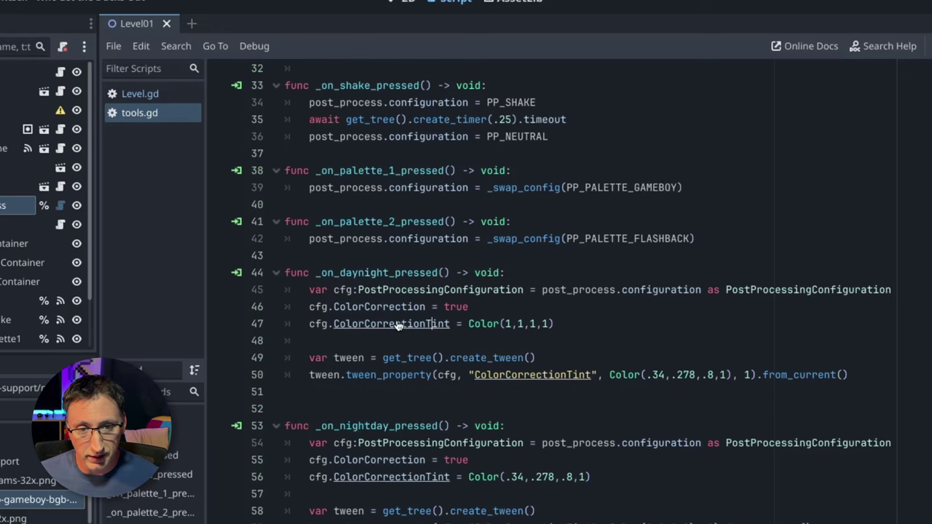
left_click(398, 324, "ctrl")
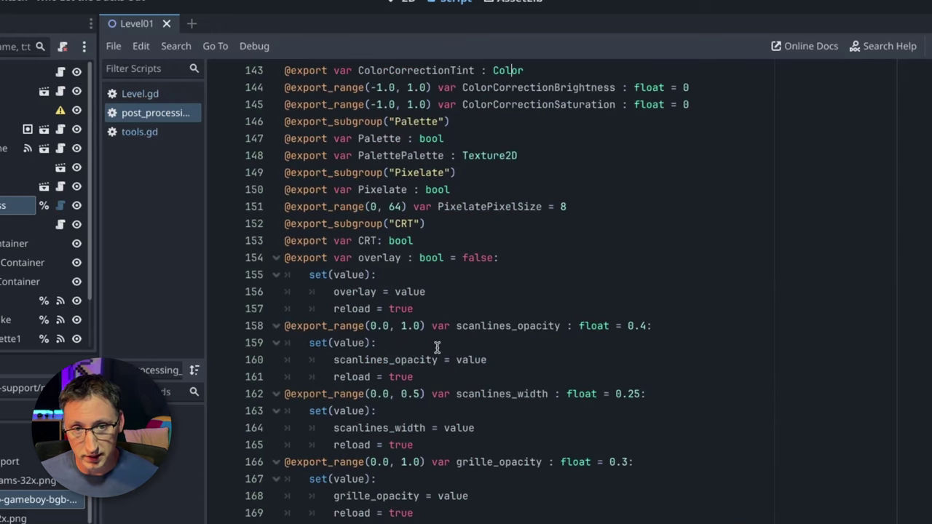
scroll(437, 348, "up", 2)
scroll(437, 348, "up", 3)
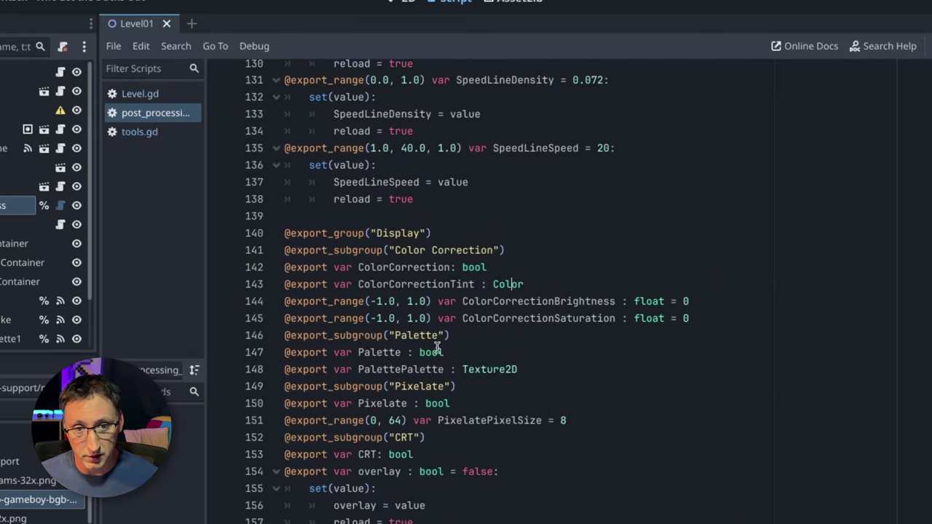
double_click(386, 267)
left_click(514, 267)
double_click(472, 268)
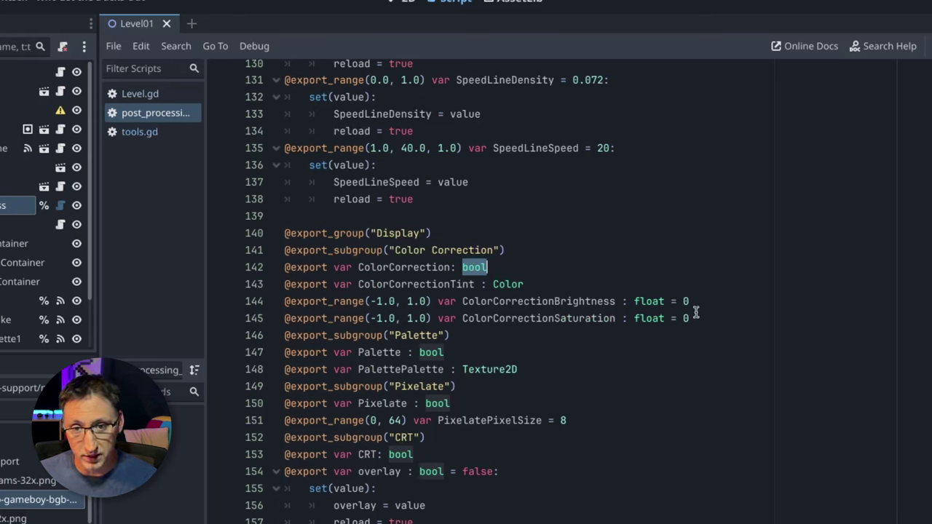
left_click_drag(692, 319, 284, 286)
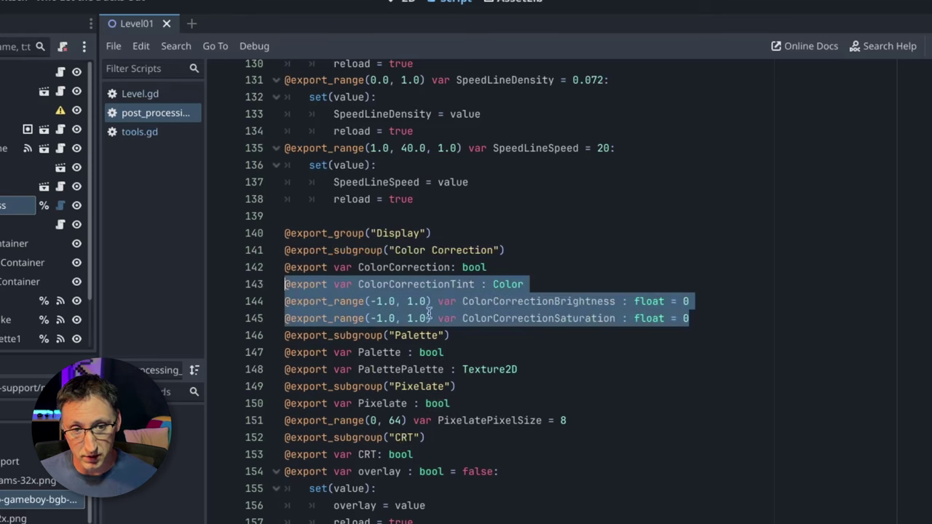
left_click(370, 301)
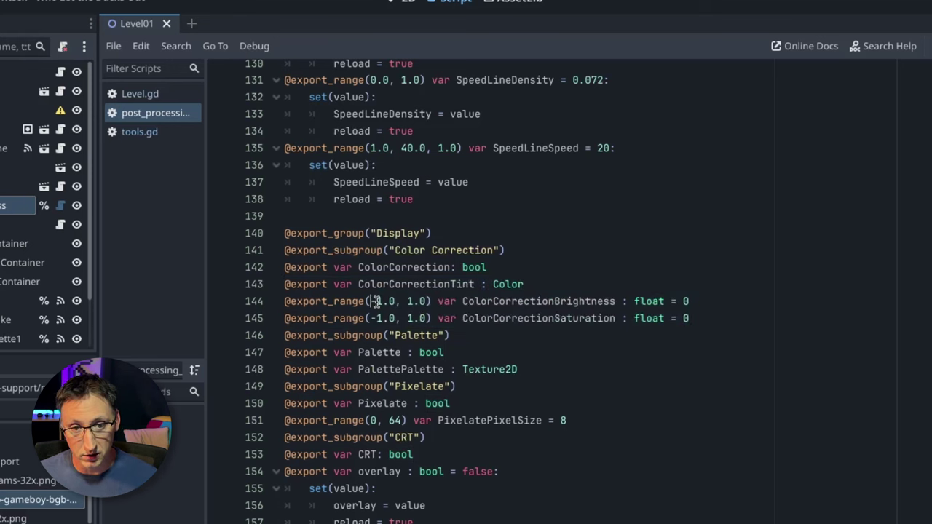
left_click_drag(370, 300, 436, 301)
left_click(139, 132)
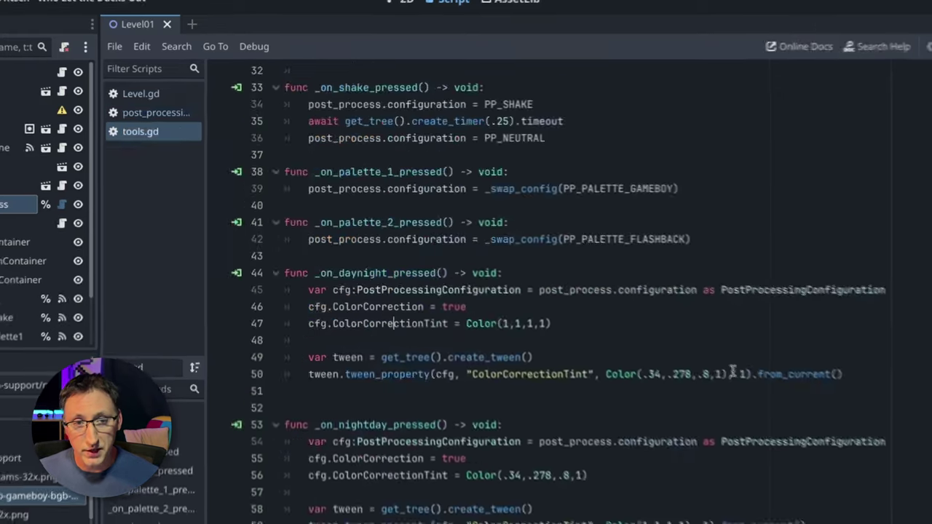
Step: Switch to the plugin's GitHub page in Chrome and scroll through its README
key("super+Tab")
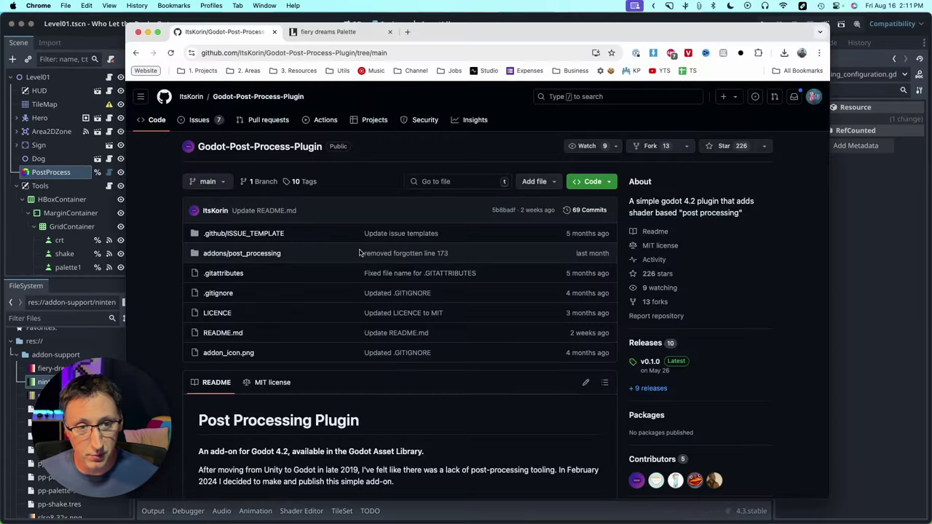
scroll(293, 271, "down", 10)
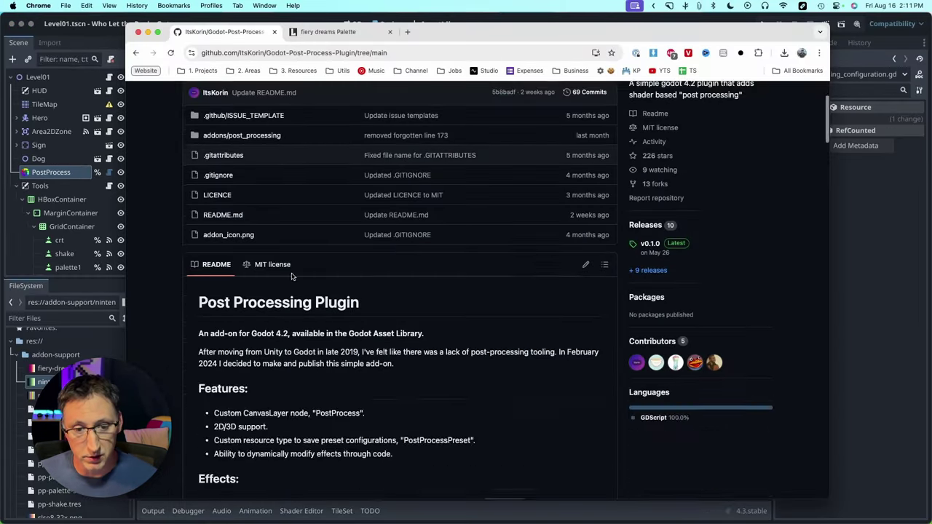
scroll(292, 276, "down", 15)
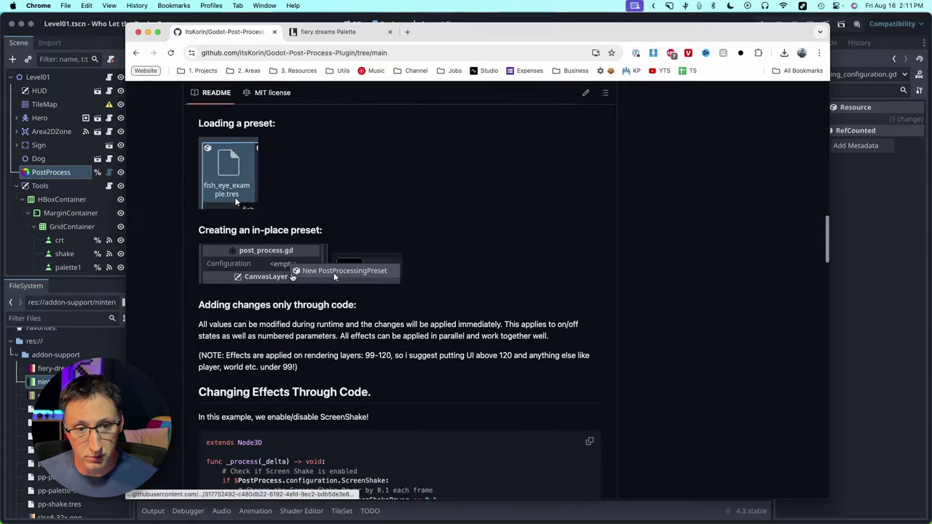
scroll(292, 271, "down", 5)
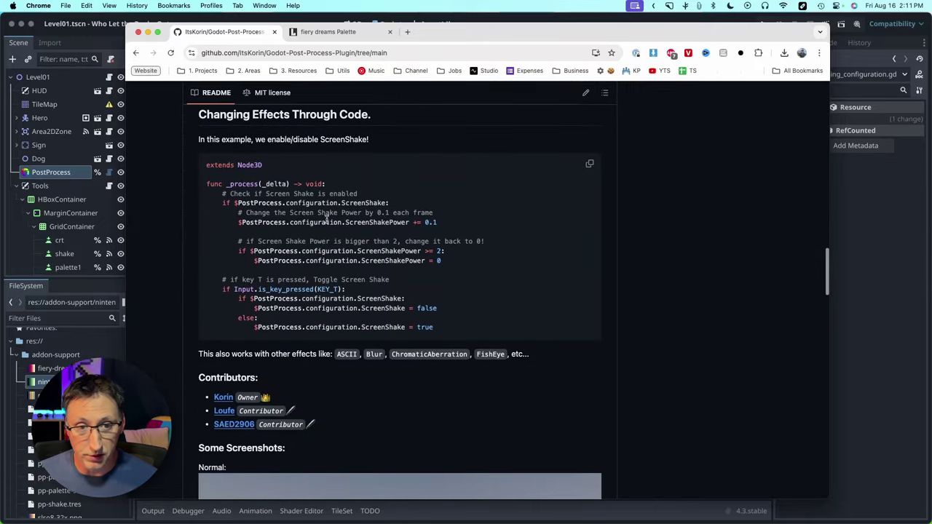
scroll(340, 313, "up", 20)
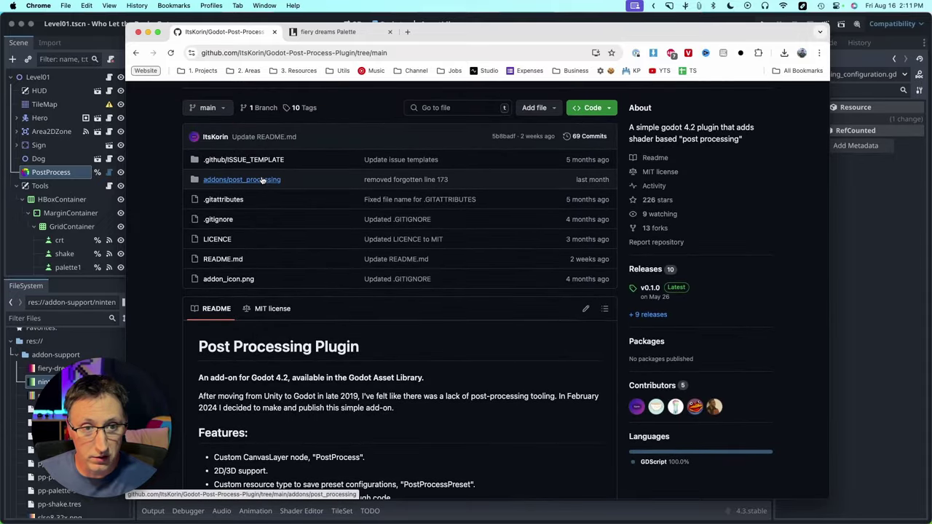
Step: Browse into addons/post_processing/node and read through post_process.gd
left_click(261, 179)
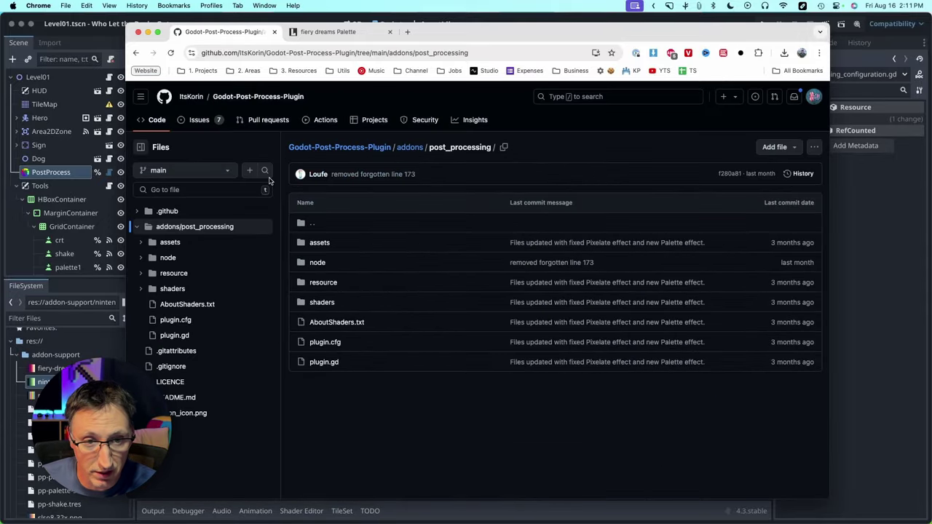
left_click(319, 264)
left_click(329, 263)
scroll(394, 301, "down", 8)
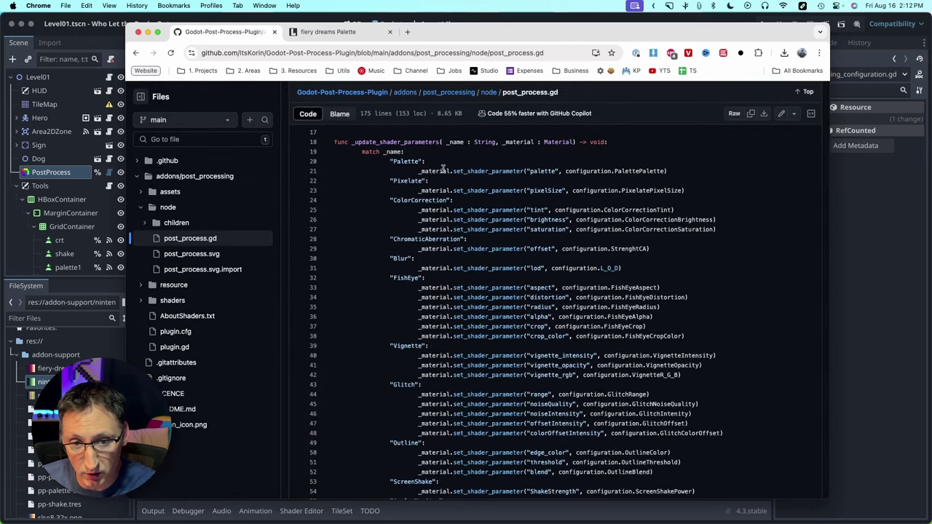
scroll(475, 379, "down", 10)
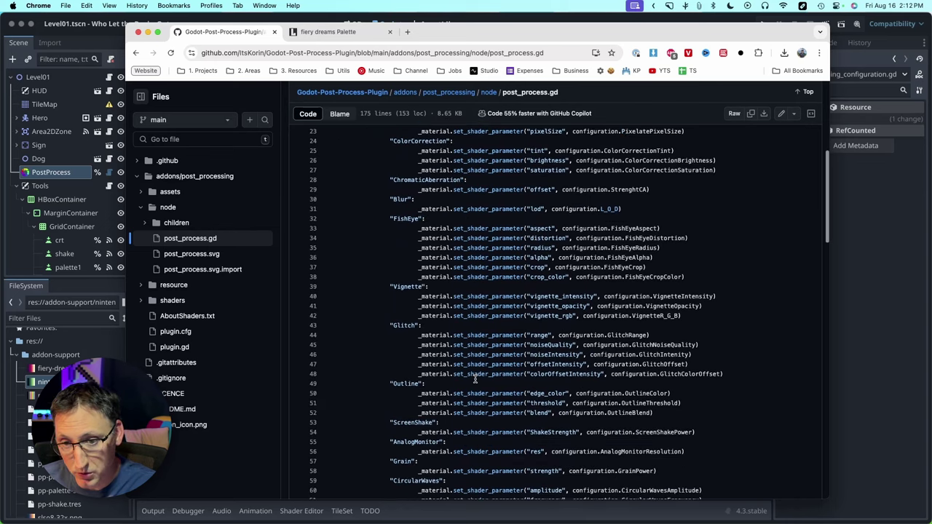
scroll(475, 379, "down", 13)
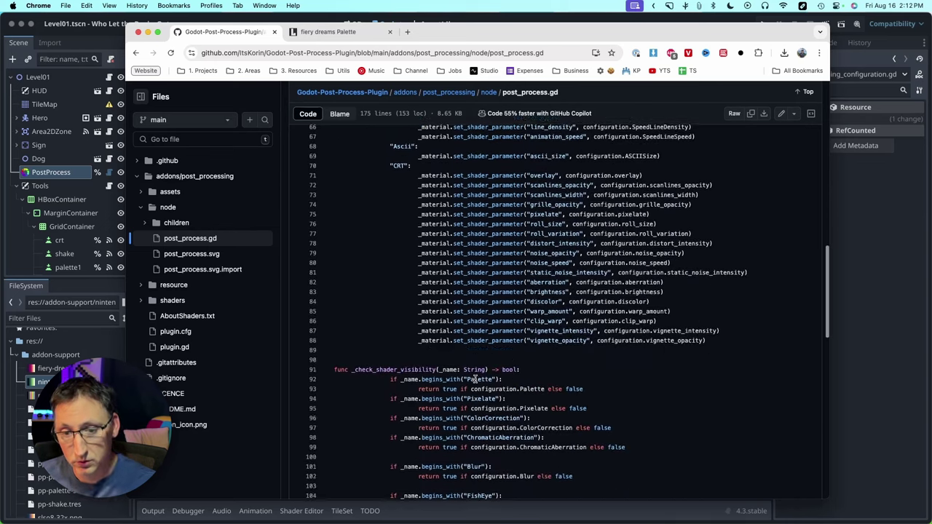
Step: Copy the 'var cfg' configuration line into _ready below the PP_NEUTRAL line
key("super+Tab")
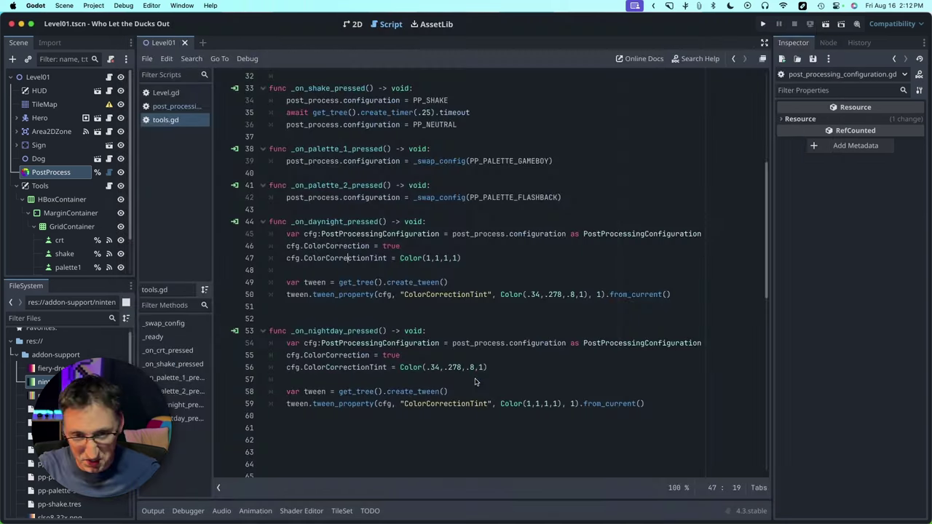
scroll(475, 378, "up", 9)
left_click(490, 291)
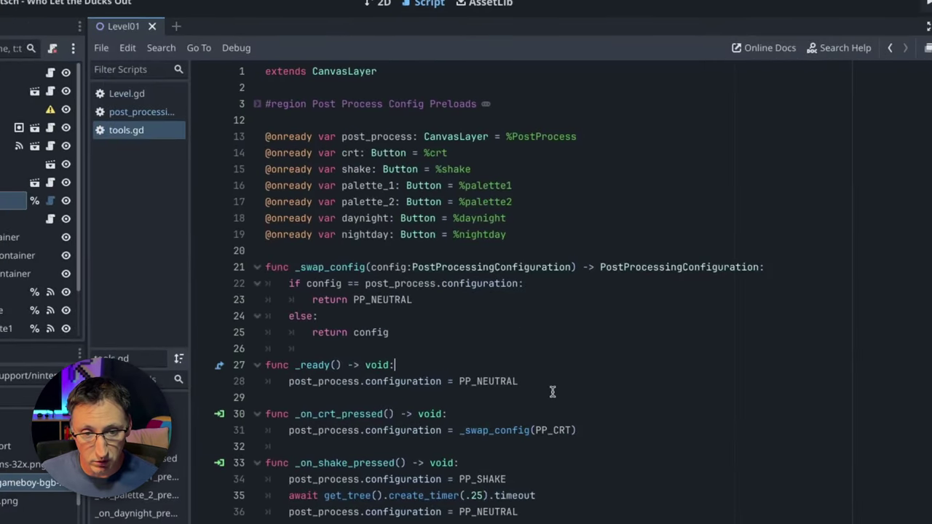
scroll(552, 392, "down", 2)
scroll(552, 408, "down", 2)
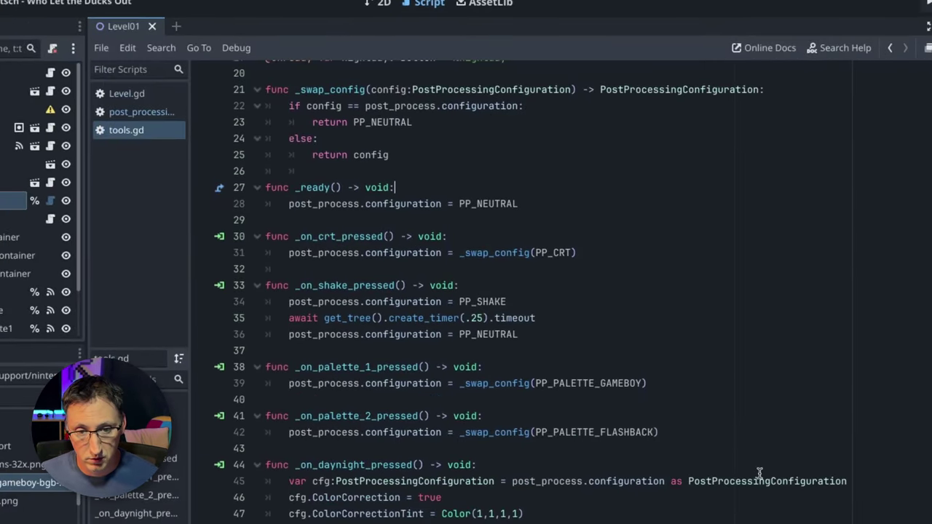
left_click_drag(856, 479, 286, 485)
key("ctrl+c")
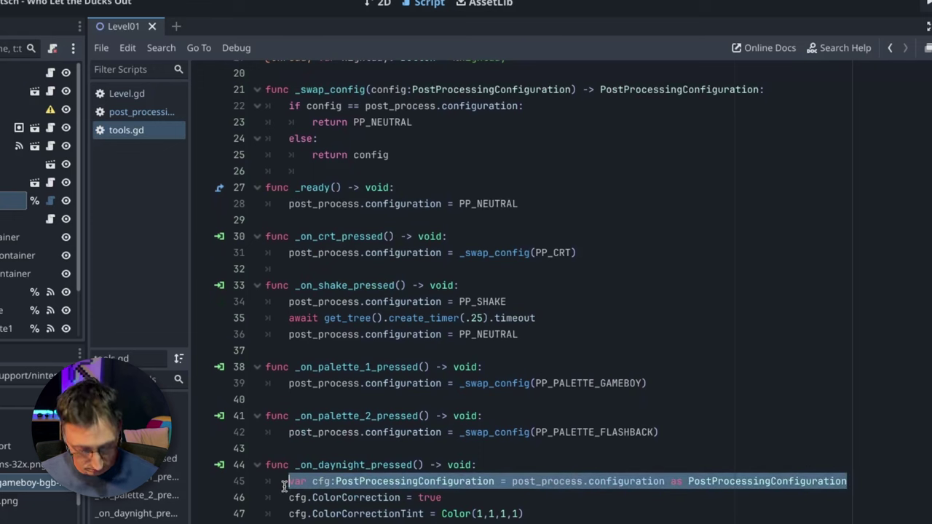
left_click(530, 202)
key("Return")
key("ctrl+v")
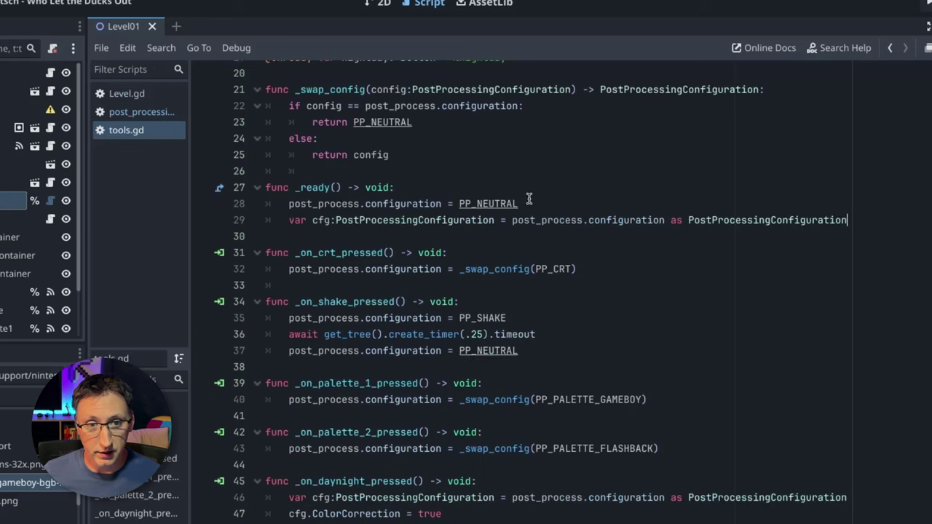
Step: Add 'cfg.Blur = true' via autocomplete and test-run the game
key("Return")
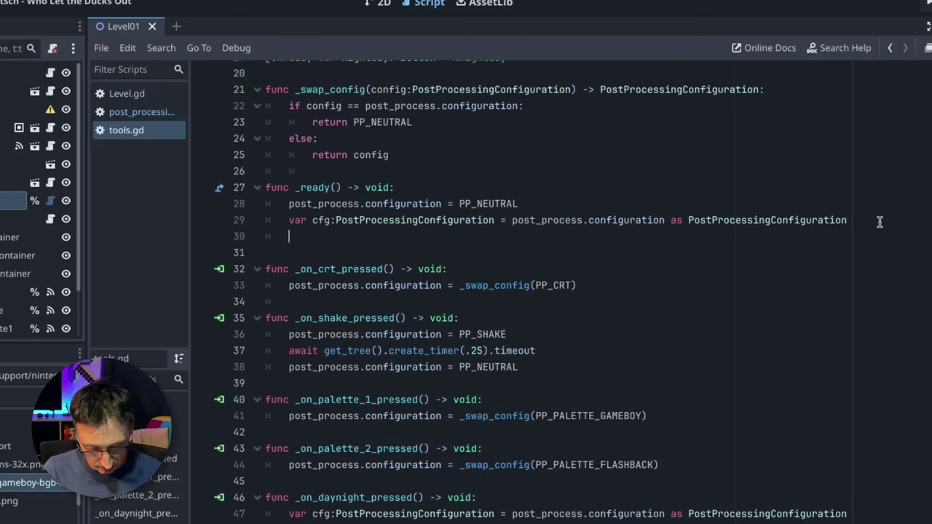
type("cfg.bl")
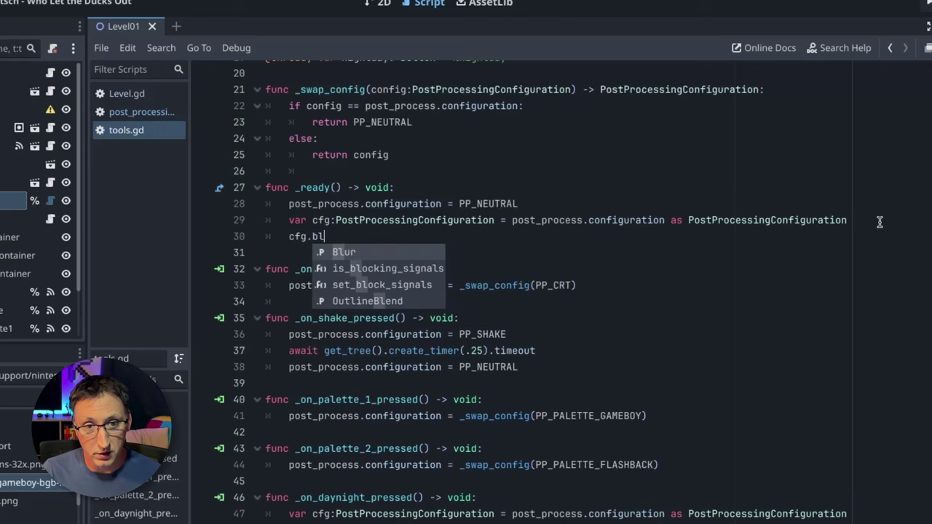
key("Return")
type("= true")
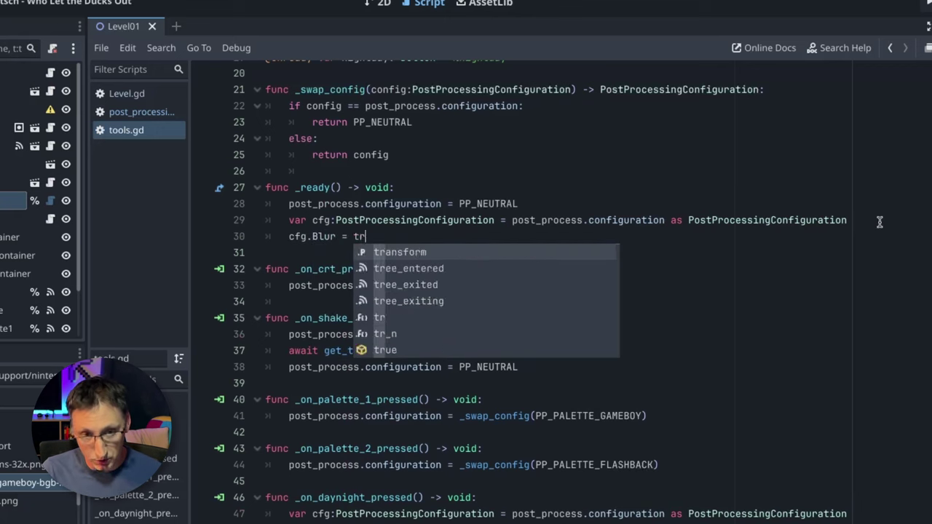
left_click(924, 6)
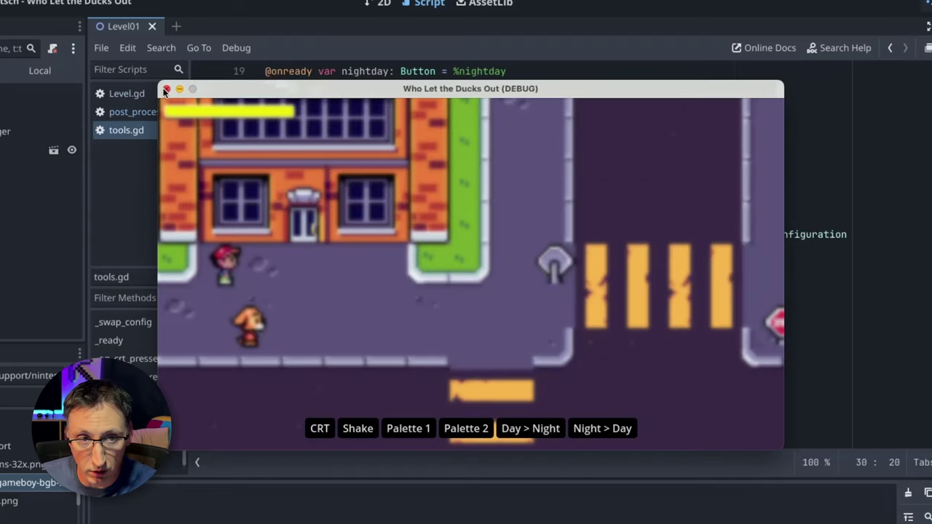
left_click(166, 88)
key("Return")
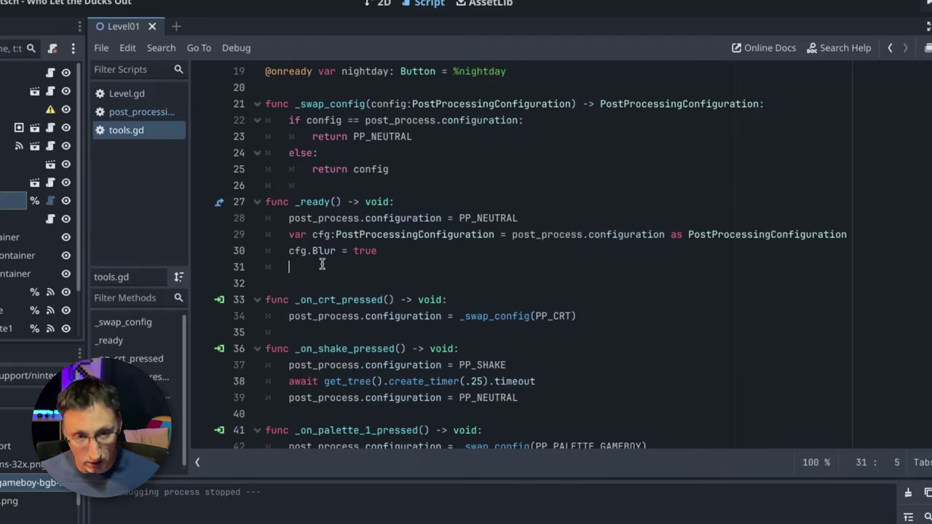
Step: Look up the Blur property definition and the minimum of L_O_D's range
left_click(320, 252, "ctrl")
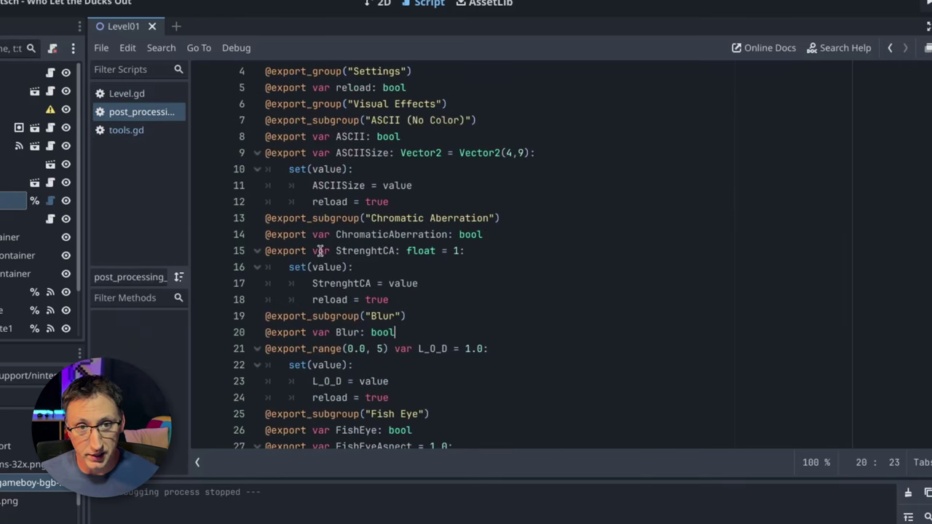
double_click(430, 348)
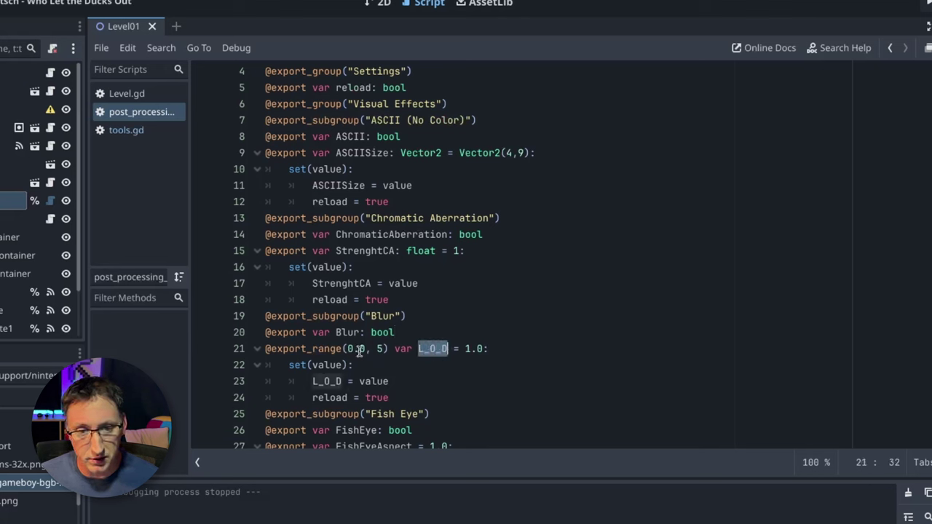
left_click_drag(347, 350, 359, 351)
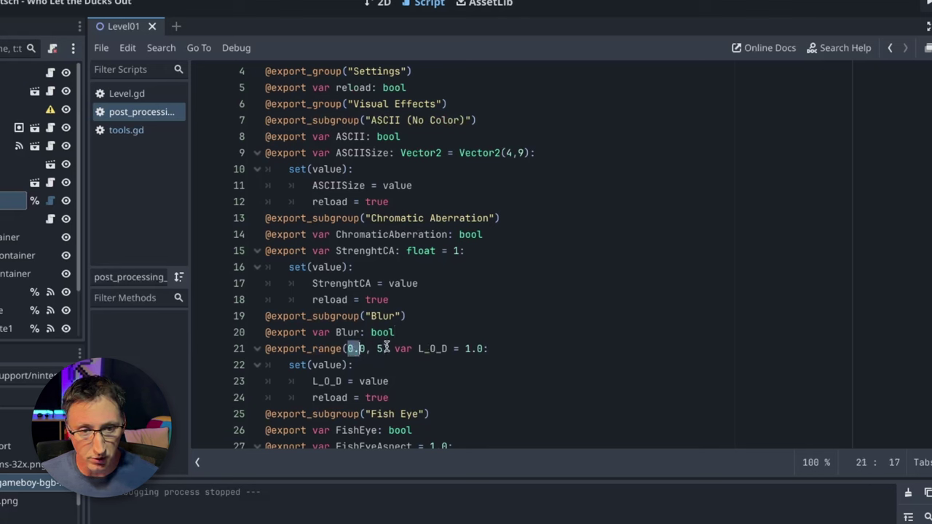
Step: Add 'cfg.L_O_D = 5' under cfg.Blur, save, and test-run the heavily blurred game
key("alt+Left")
key("Return")
type("cf")
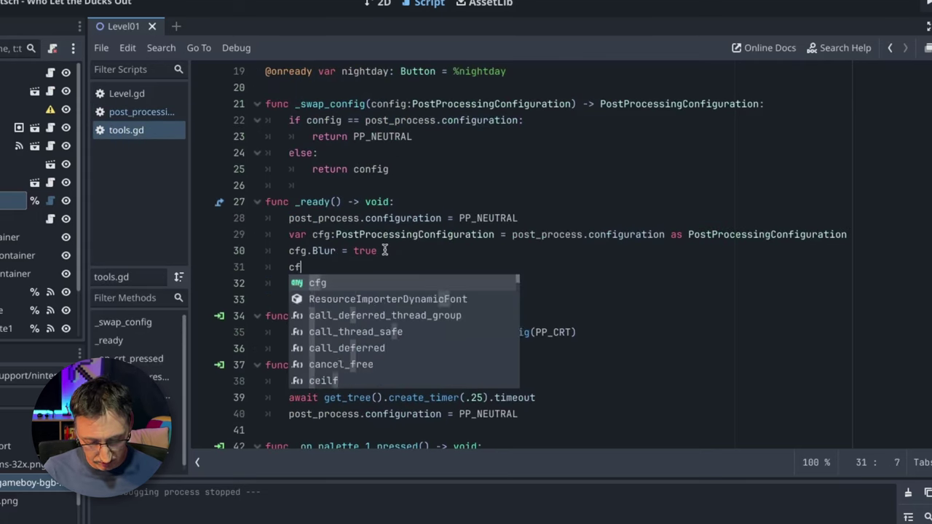
type("g.lo")
key("BackSpace")
key("Return")
type("= ")
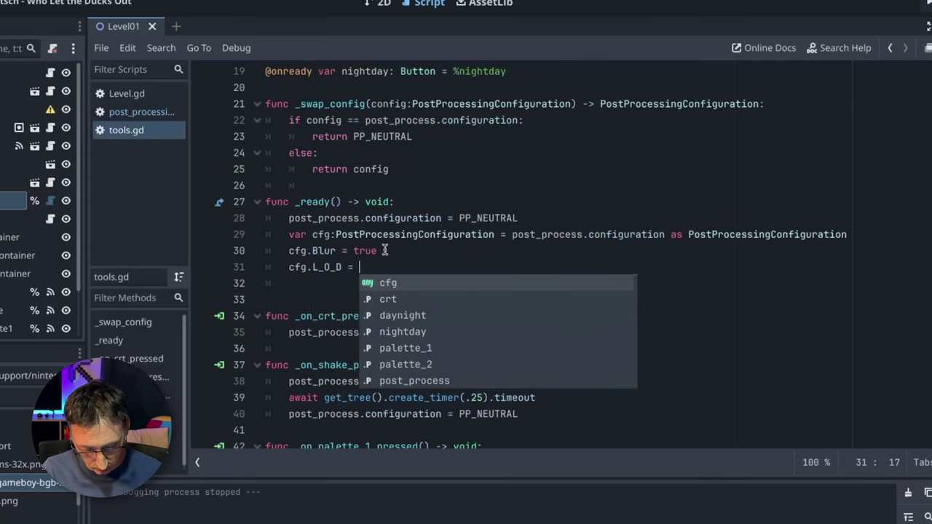
type("5")
key("ctrl+s")
key("ctrl+s")
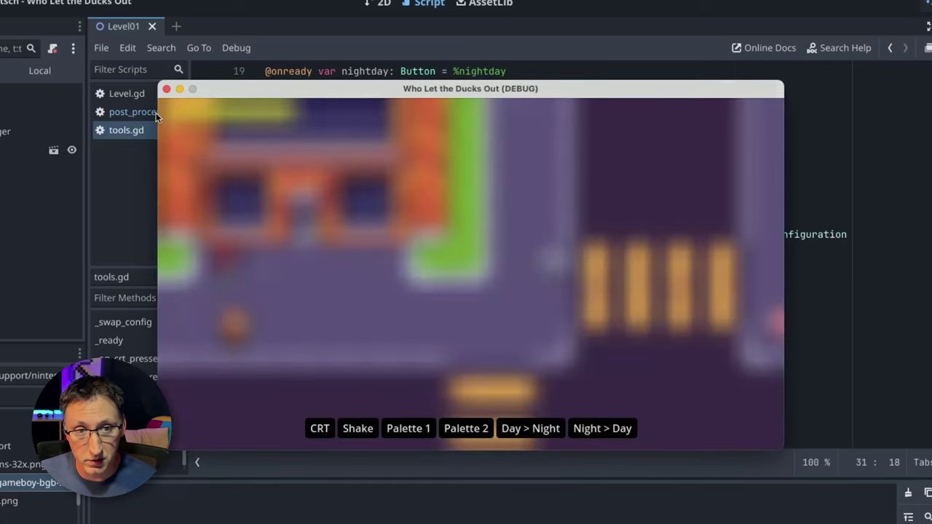
key("super+q")
key("Return")
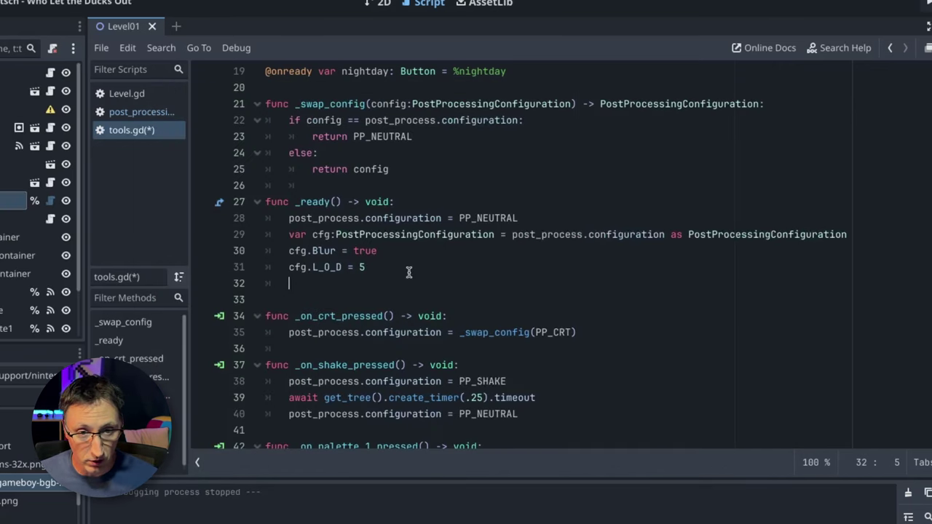
Step: Delete the blur test lines from _ready() and save tools.gd
left_click_drag(395, 268, 254, 237)
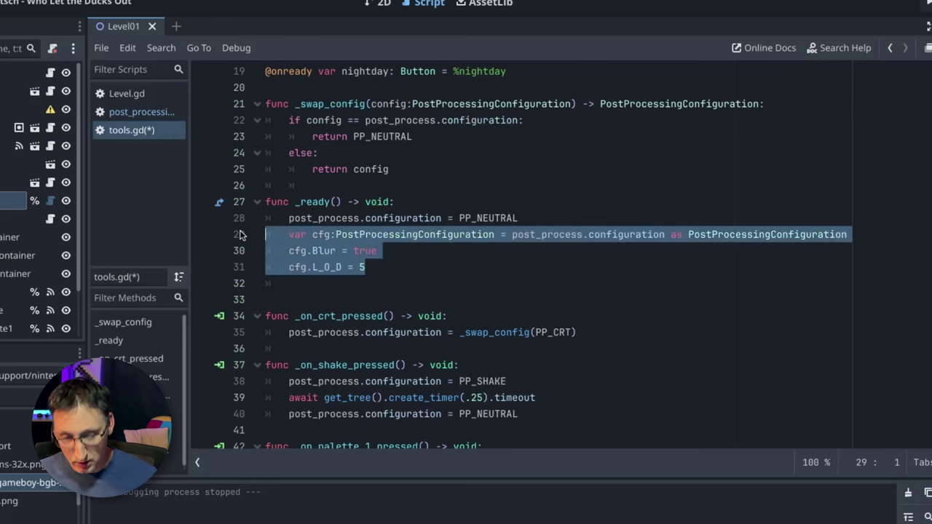
key("BackSpace")
key("BackSpace")
key("ctrl+s")
Step: Review the shake handler, highlighting PP_SHAKE and PP_NEUTRAL on line 37
scroll(334, 366, "down", 2)
left_click(533, 304)
left_click_drag(533, 305, 288, 270)
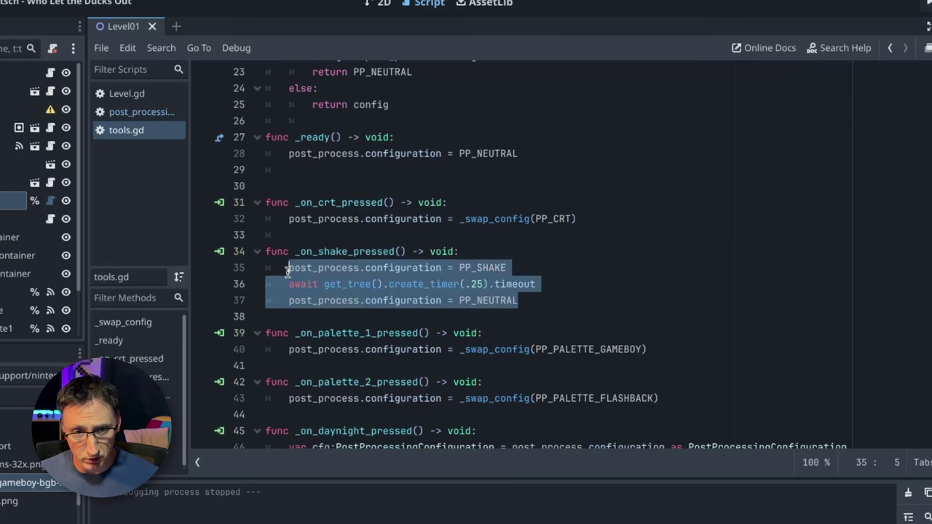
left_click(305, 271)
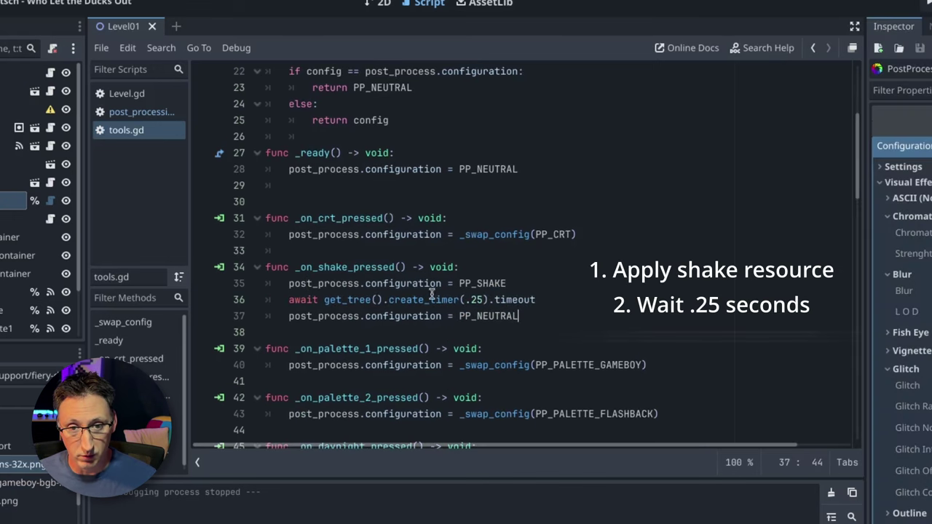
double_click(477, 283)
double_click(491, 316)
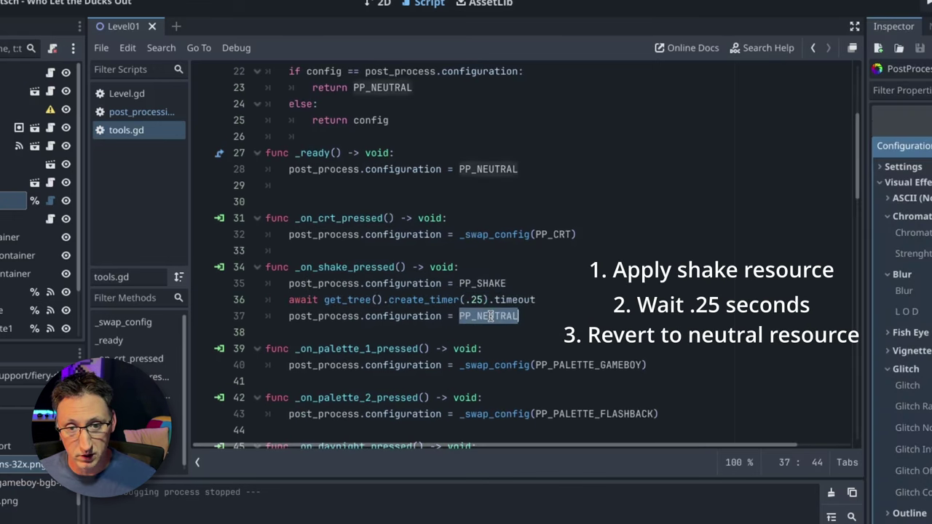
key("Right")
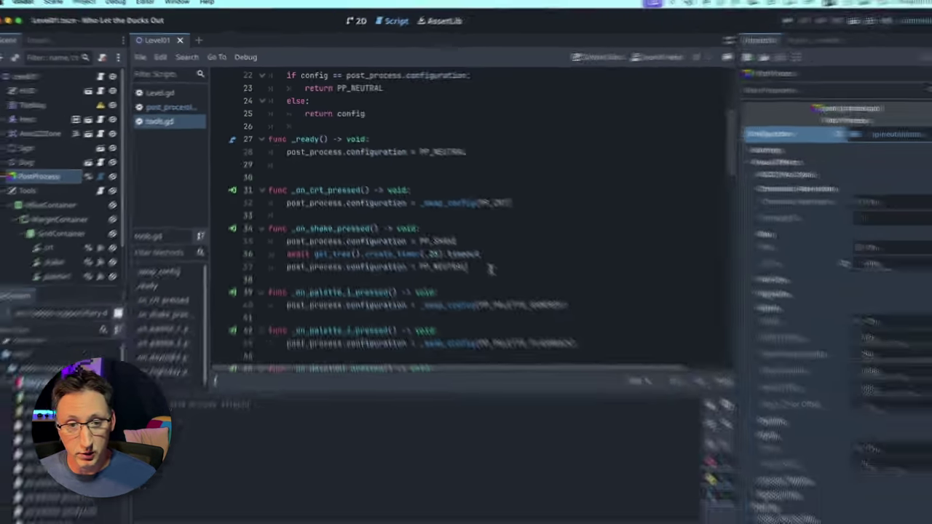
Step: In the 2D view, give PostProcess a new PostProcessingConfiguration
key("ctrl+super+1")
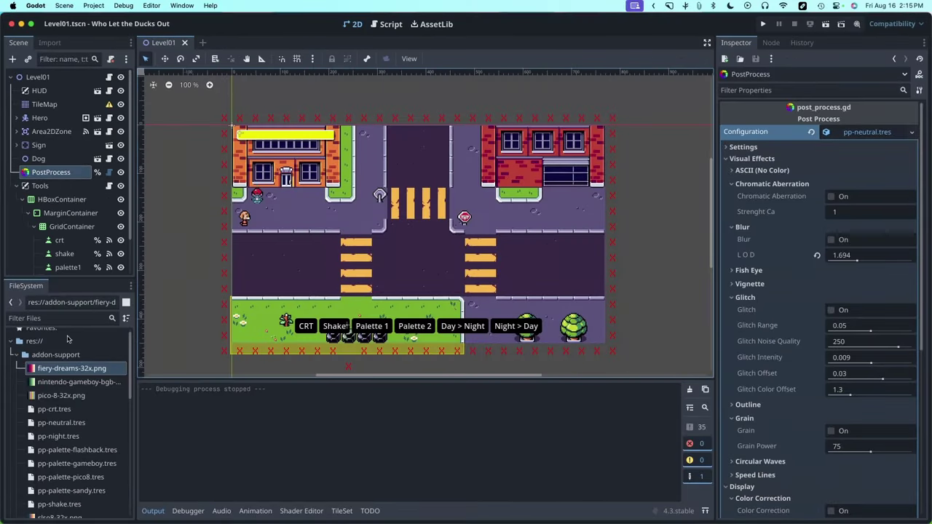
mouse_move(70, 373)
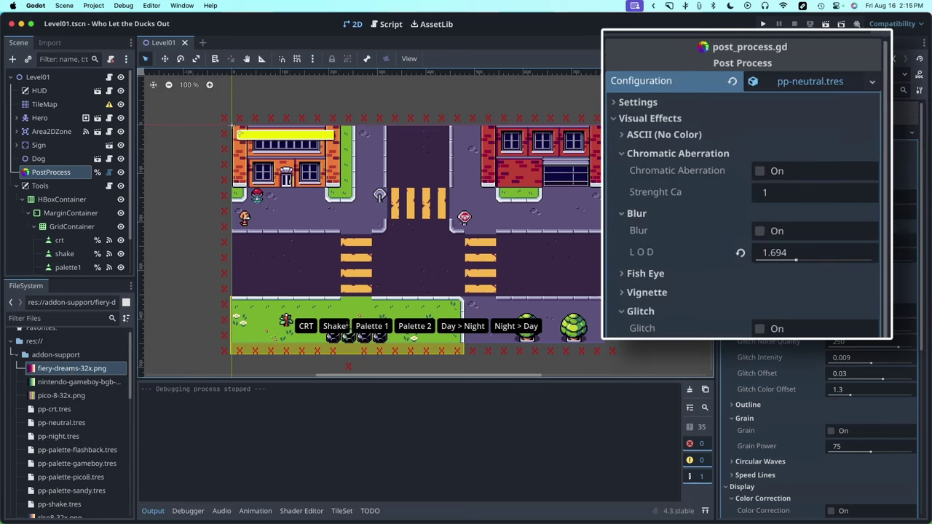
left_click(871, 81)
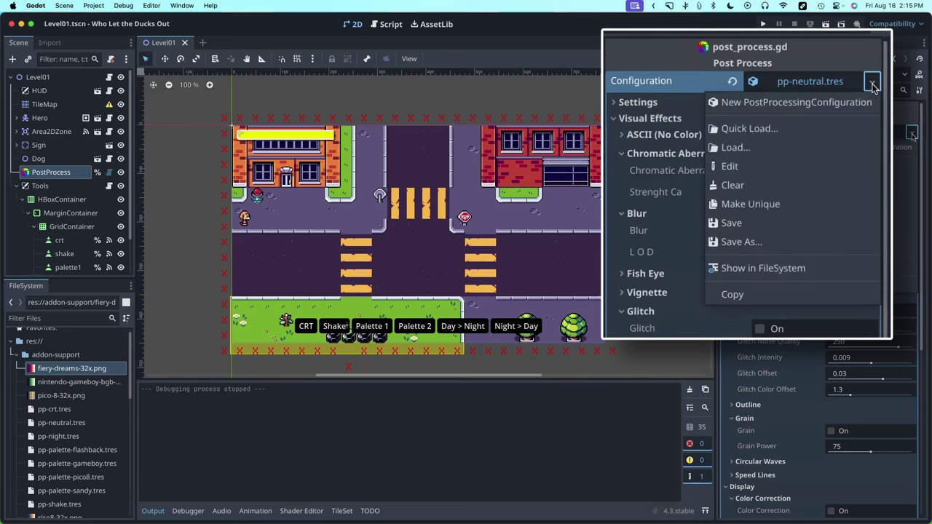
left_click(760, 107)
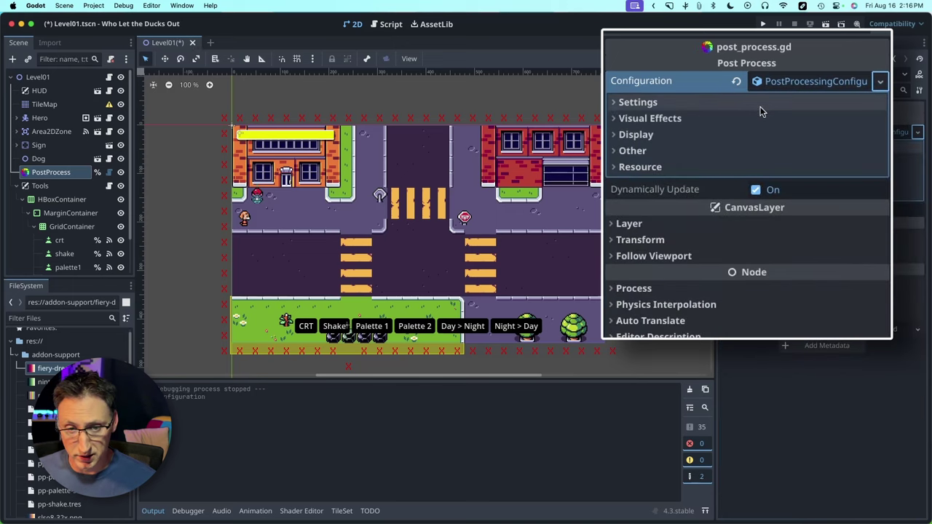
Step: Turn on Display > Palette and assign fiery-dreams-32x.png as the palette texture
left_click(614, 135)
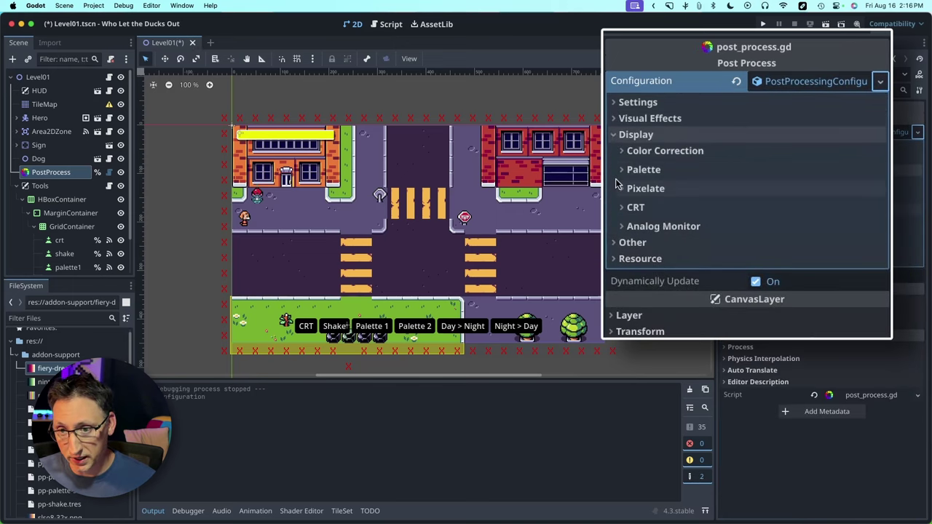
left_click(622, 171)
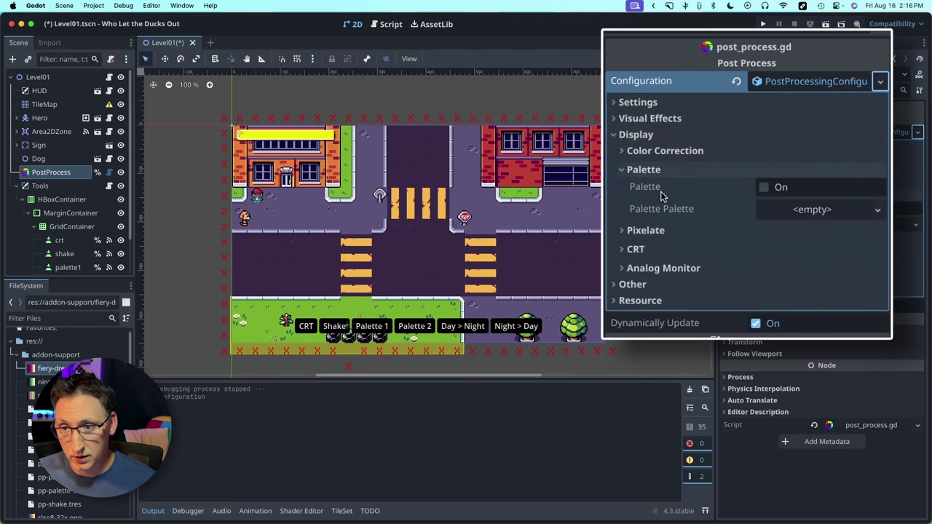
left_click(763, 187)
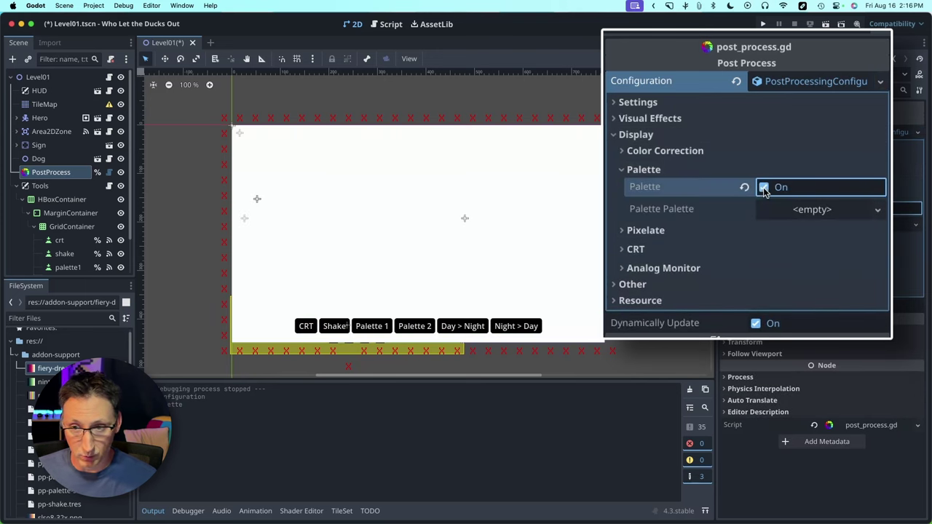
left_click_drag(55, 368, 757, 207)
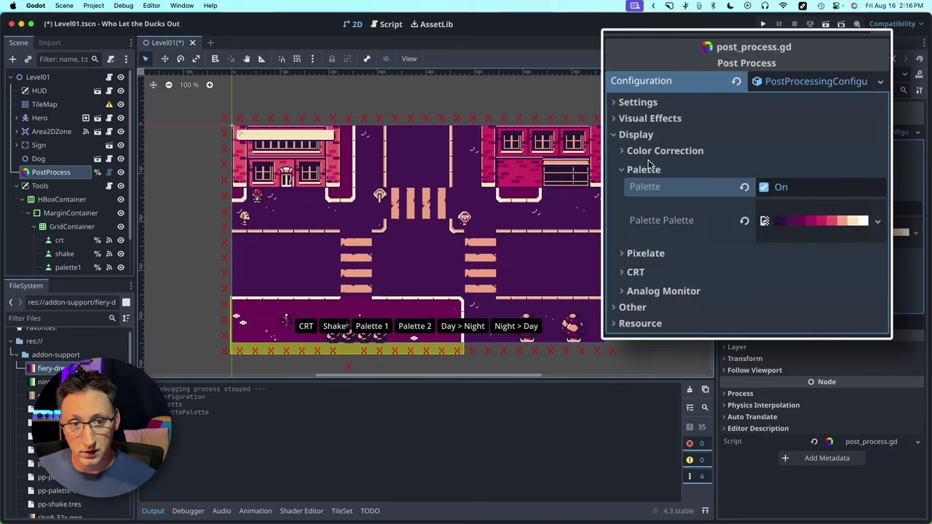
Step: Save the PostProcess configuration resource as pp-palette-firey.tres in addon-support
left_click(881, 83)
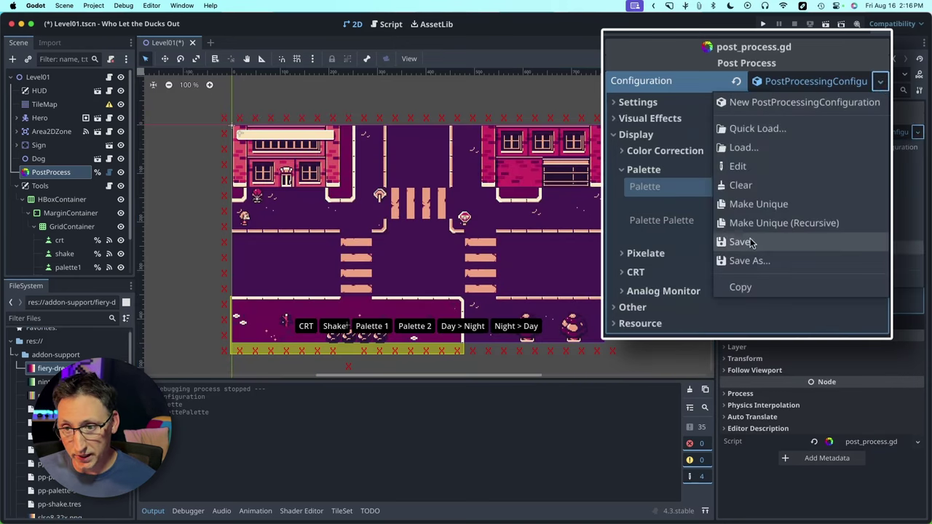
left_click(745, 262)
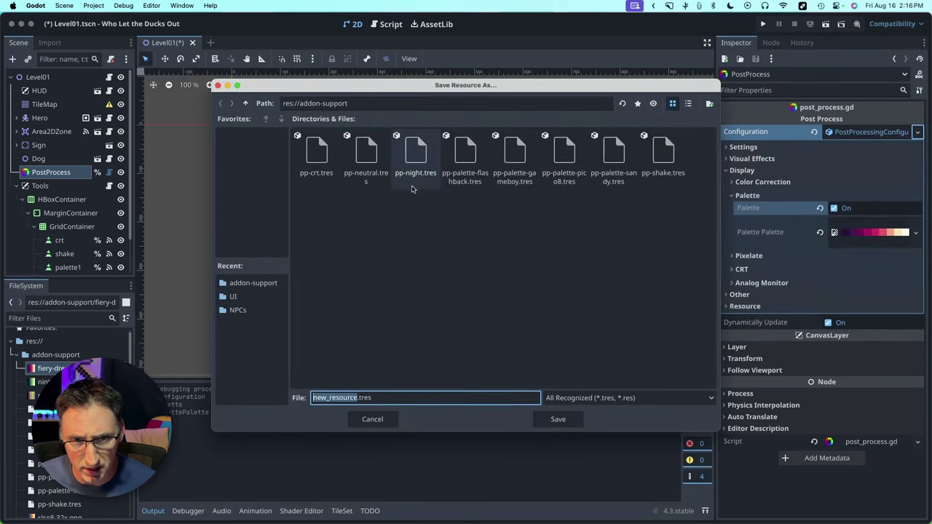
left_click(465, 156)
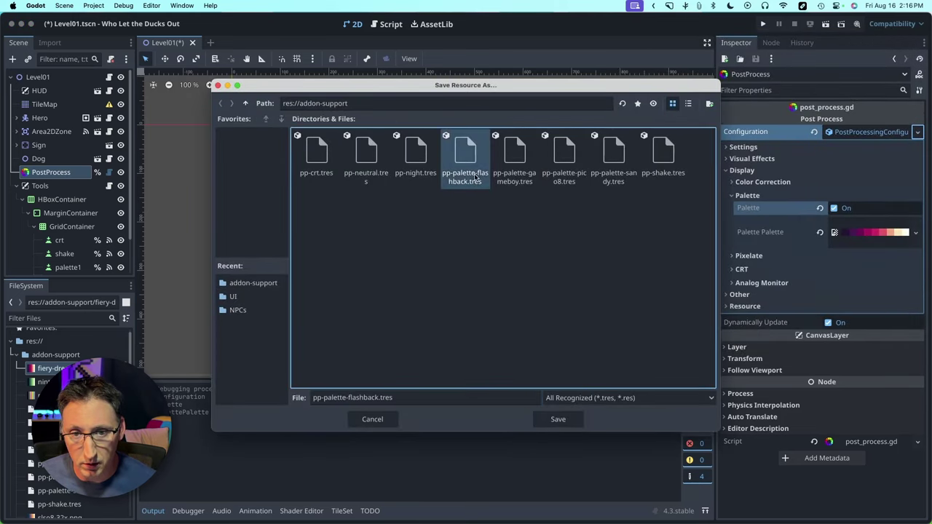
left_click(378, 398)
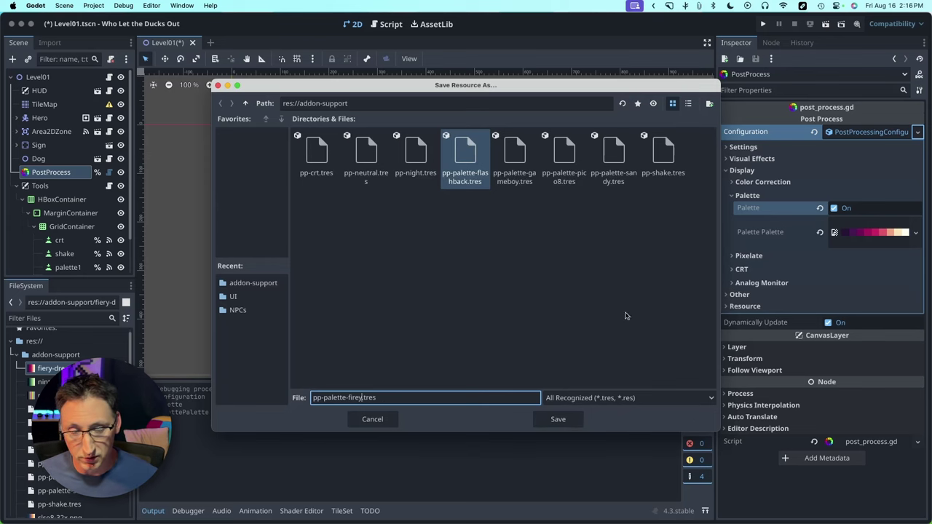
left_click(558, 419)
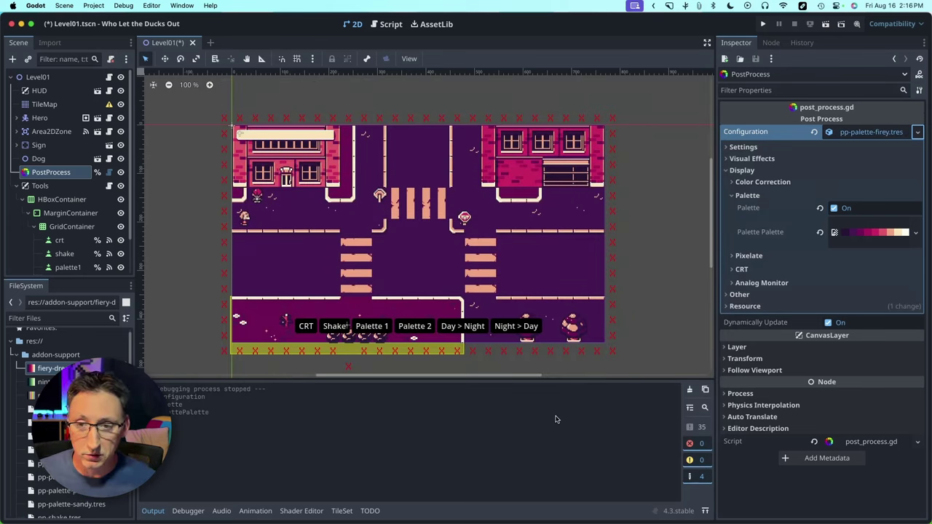
Step: Save the scene and add a preload of pp-palette-firey.tres at line 7 of tools.gd
key("super+s")
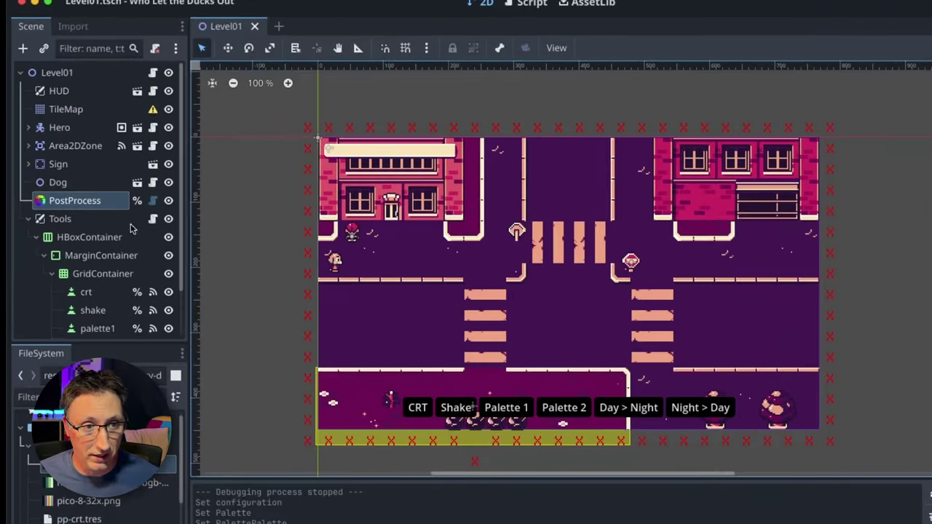
left_click(153, 218)
scroll(432, 228, "up", 7)
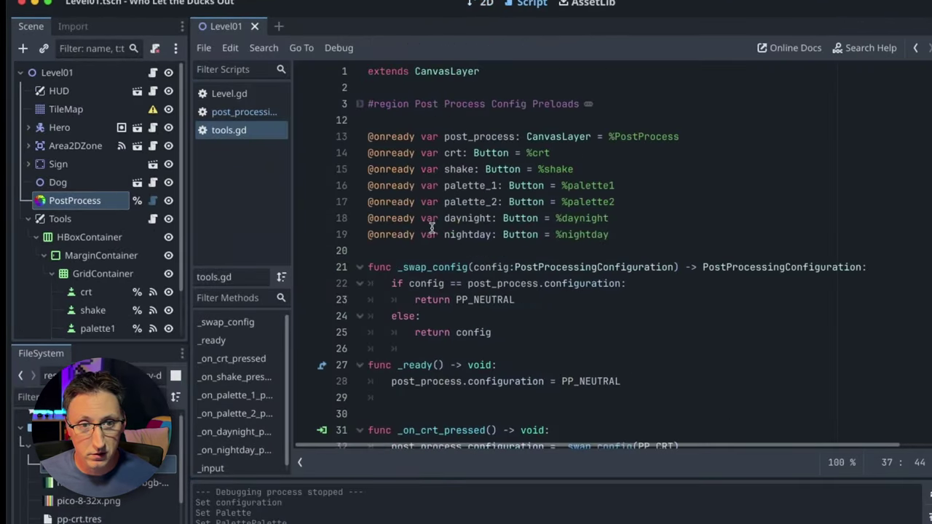
left_click(358, 105)
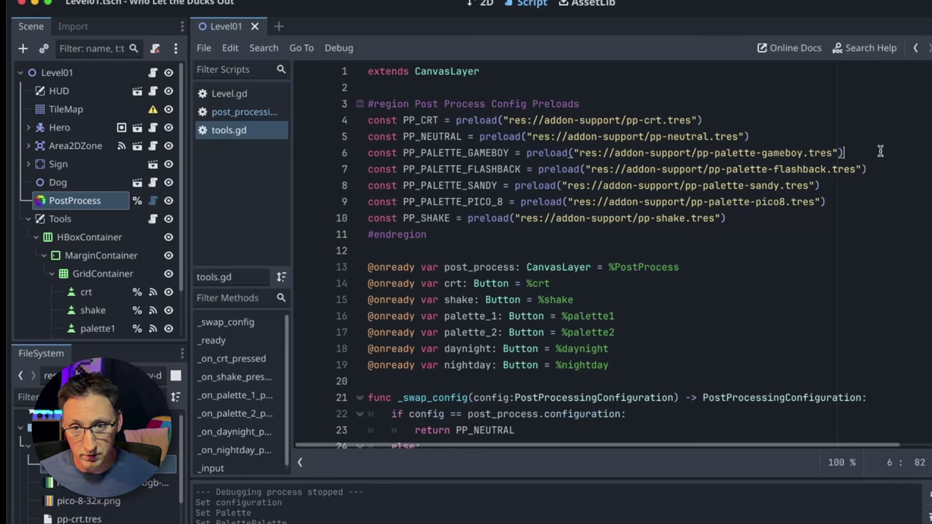
key("Return")
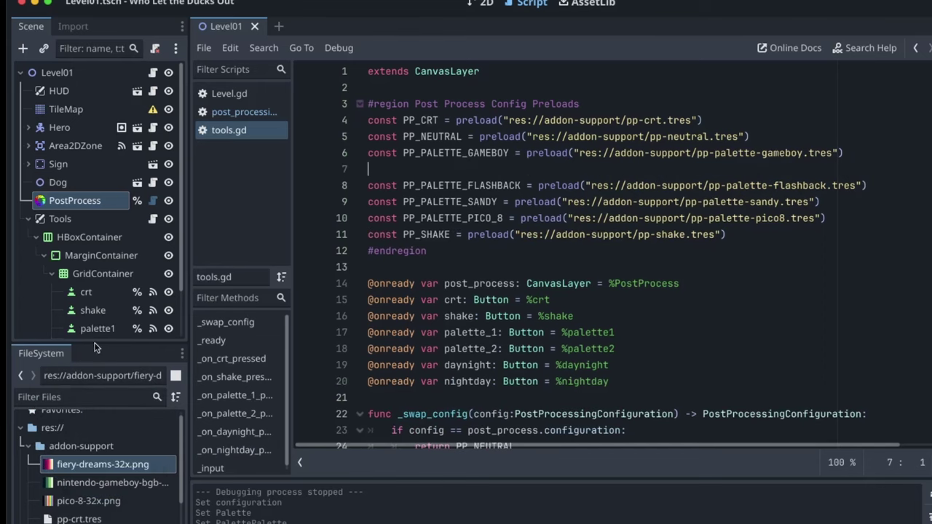
scroll(55, 466, "down", 3)
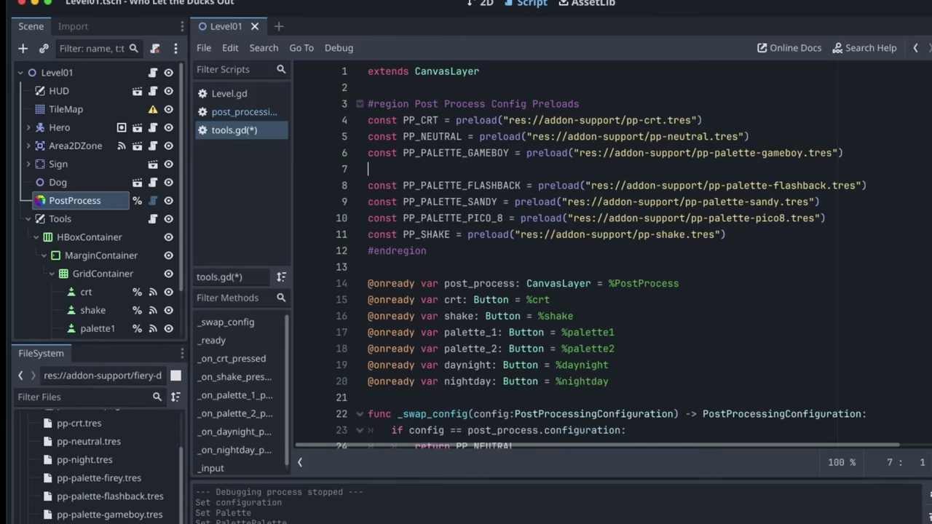
left_click(98, 485)
left_click_drag(84, 482, 452, 171, "ctrl")
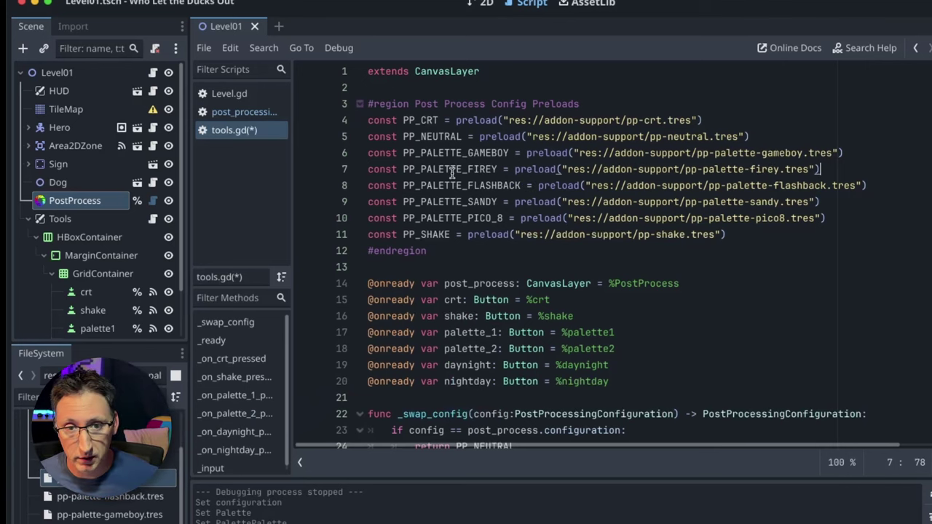
Step: Replace PP_PALETTE_FLASHBACK with PP_PALETTE_FIREY in the Palette 2 handler and save
double_click(422, 170)
key("ctrl+c")
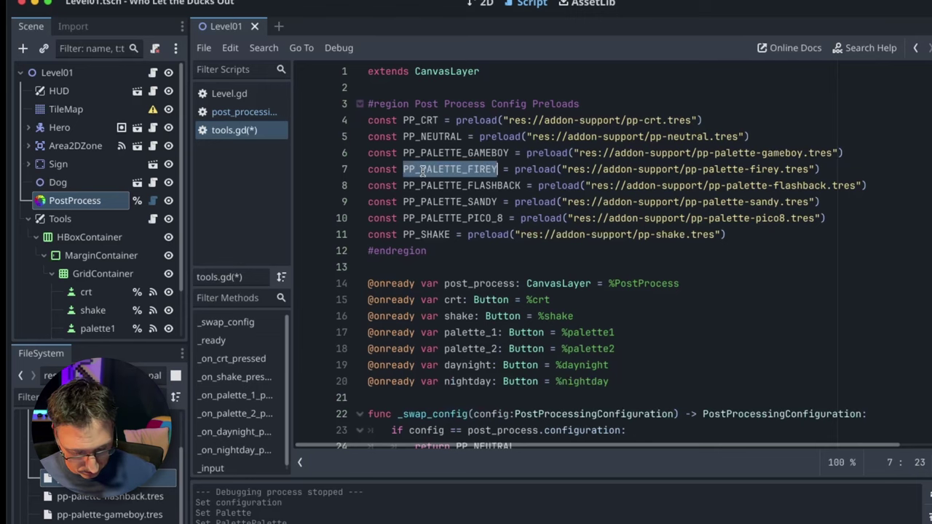
scroll(574, 306, "down", 1)
scroll(574, 306, "down", 9)
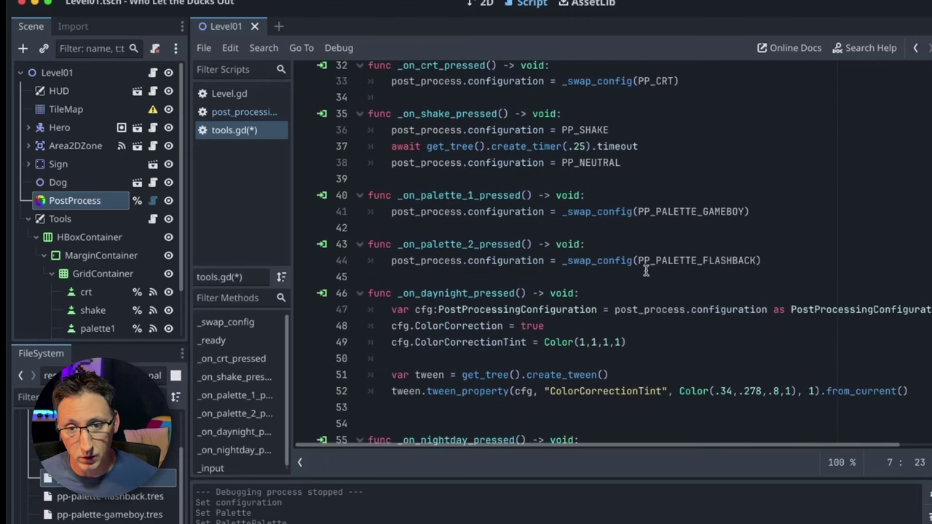
double_click(696, 260)
key("ctrl+v")
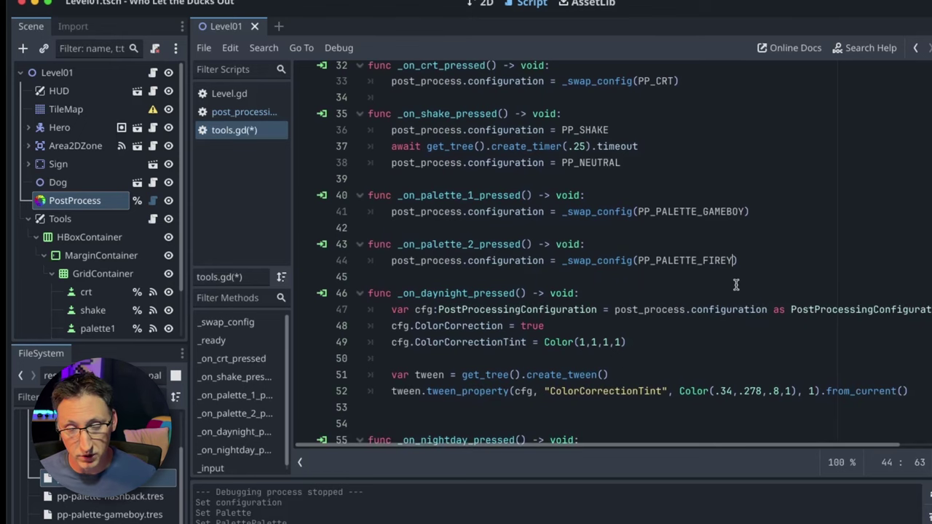
key("ctrl+s")
key("super+b")
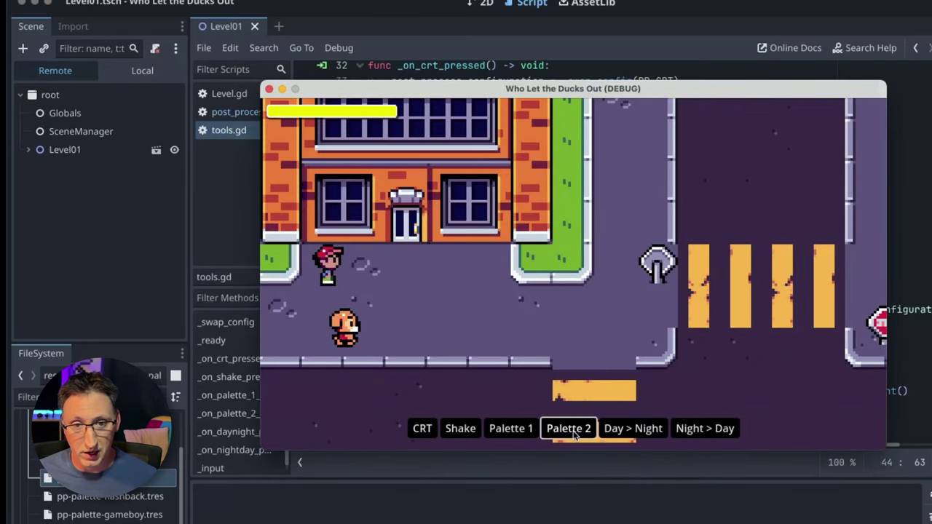
left_click(574, 432)
key("Right")
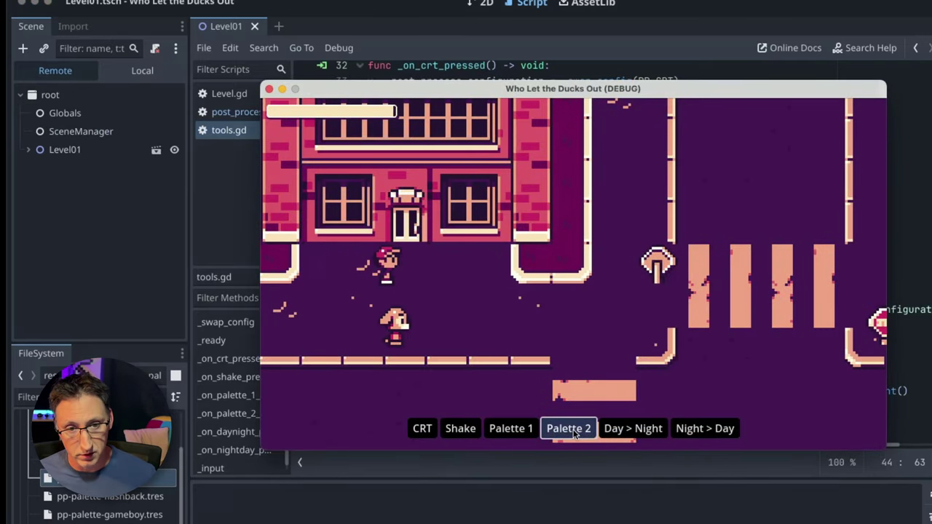
key("Up")
key("Left")
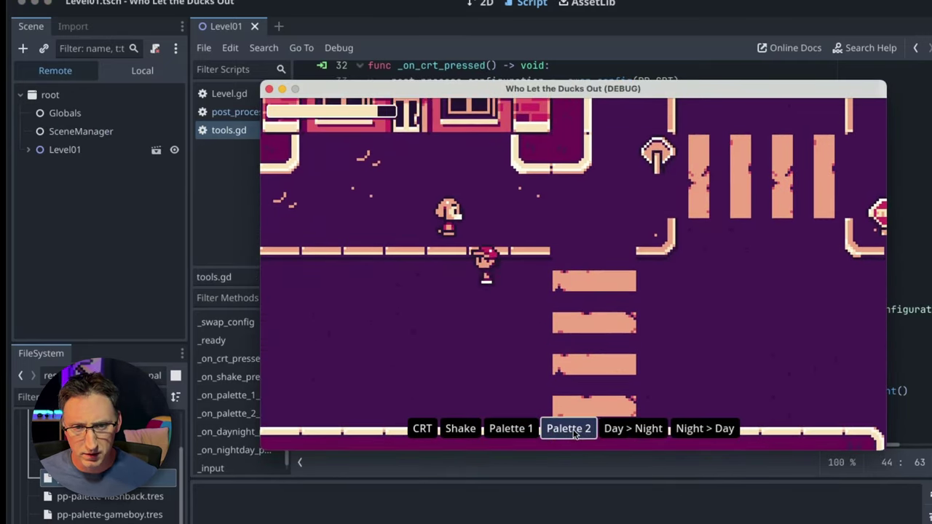
left_click_drag(738, 131, 381, 139)
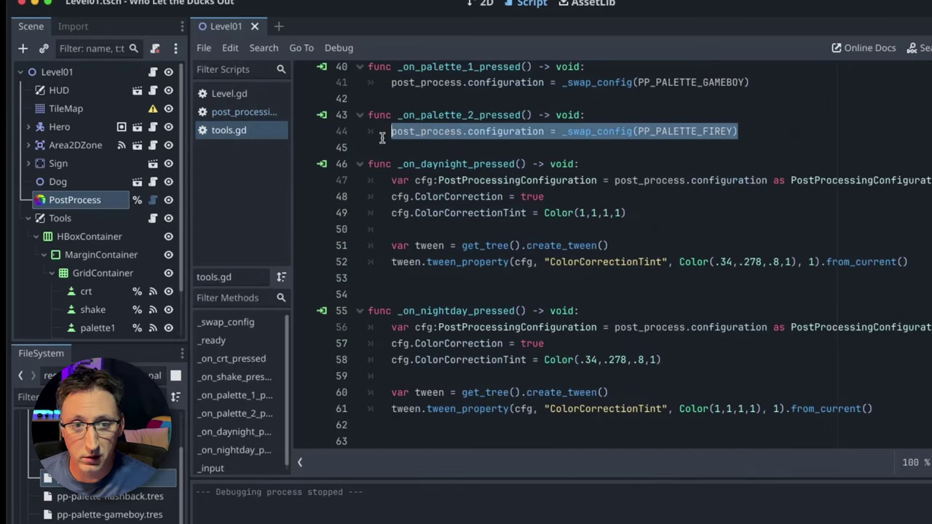
left_click(769, 134)
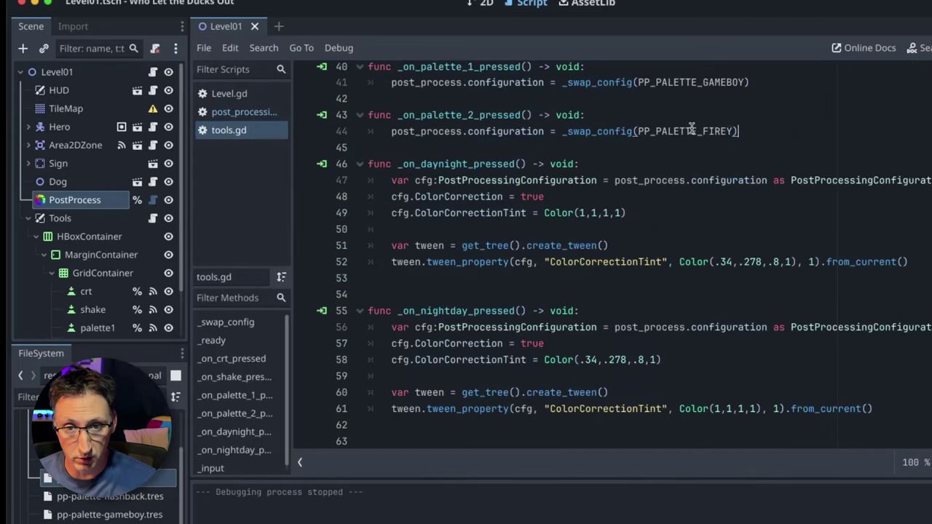
Step: Walk through PP_PALETTE_FIREY, the configuration cast, ColorCorrection and the tint tween code
double_click(690, 131)
left_click(751, 131)
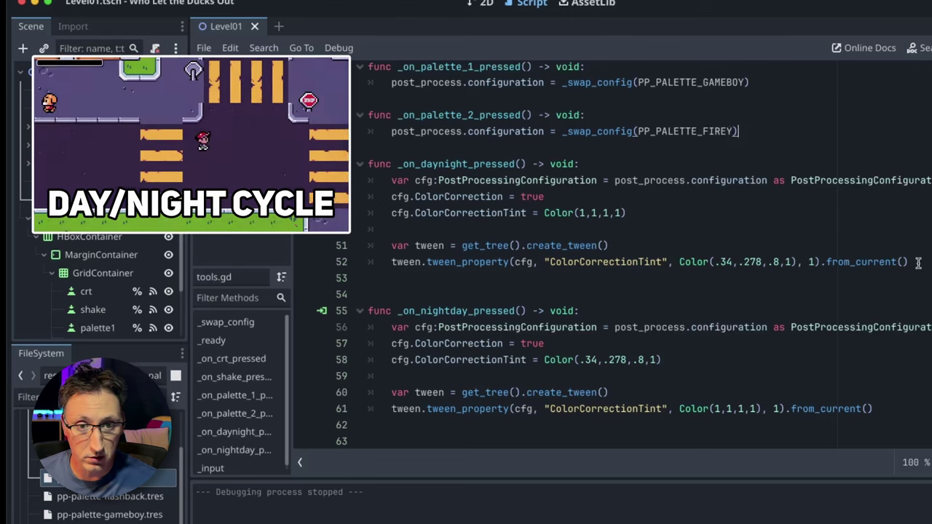
left_click_drag(391, 181, 931, 182)
left_click(515, 208)
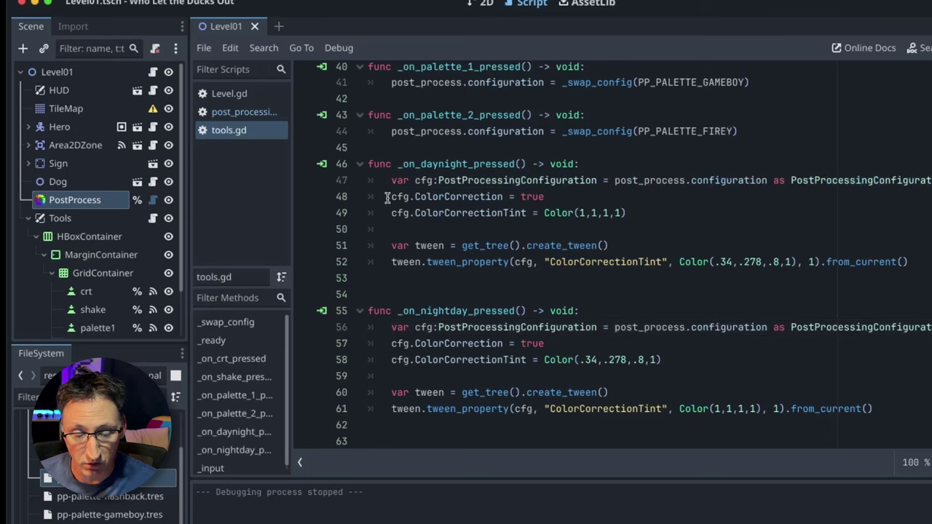
double_click(441, 197)
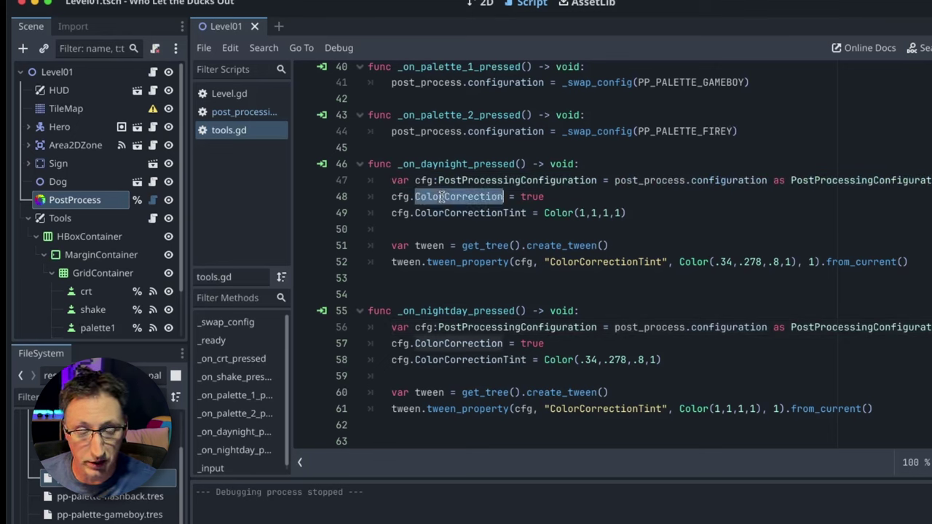
left_click(391, 213)
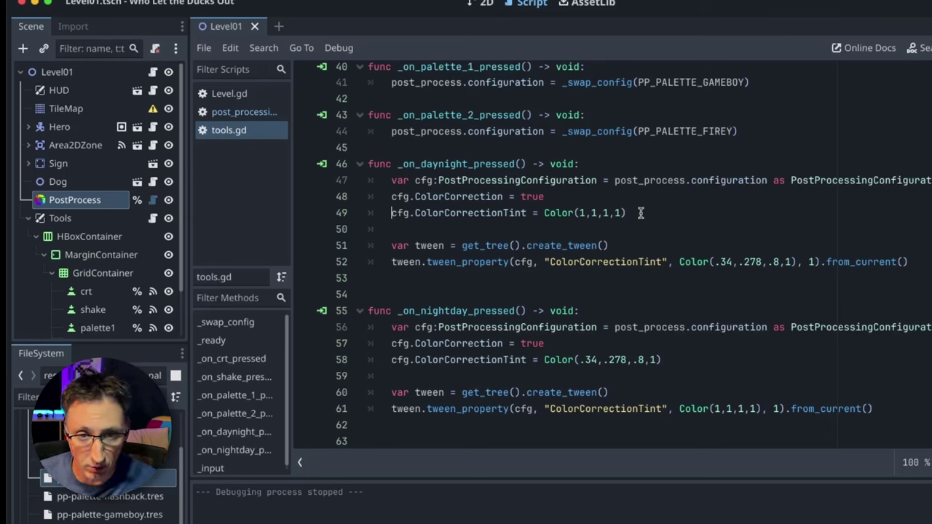
double_click(599, 261)
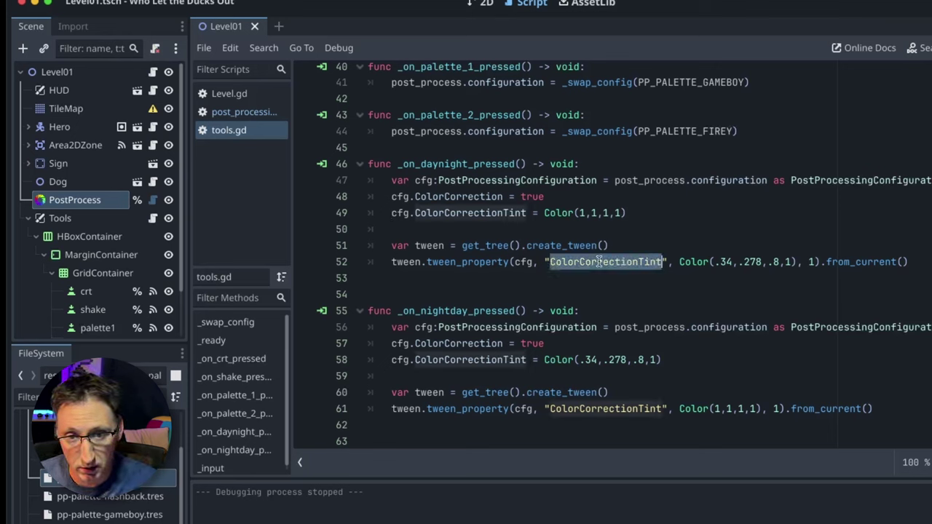
left_click_drag(679, 262, 815, 261)
left_click(767, 307)
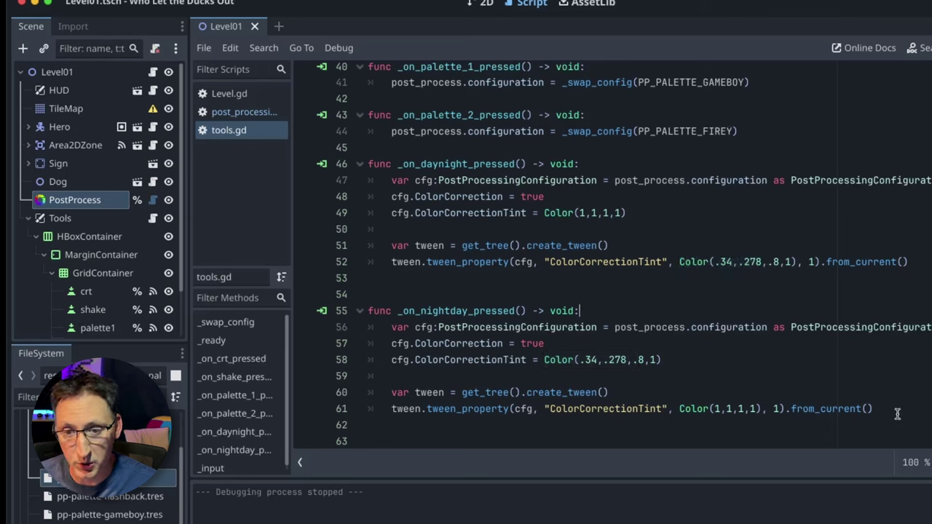
left_click_drag(896, 410, 364, 315)
left_click(400, 291)
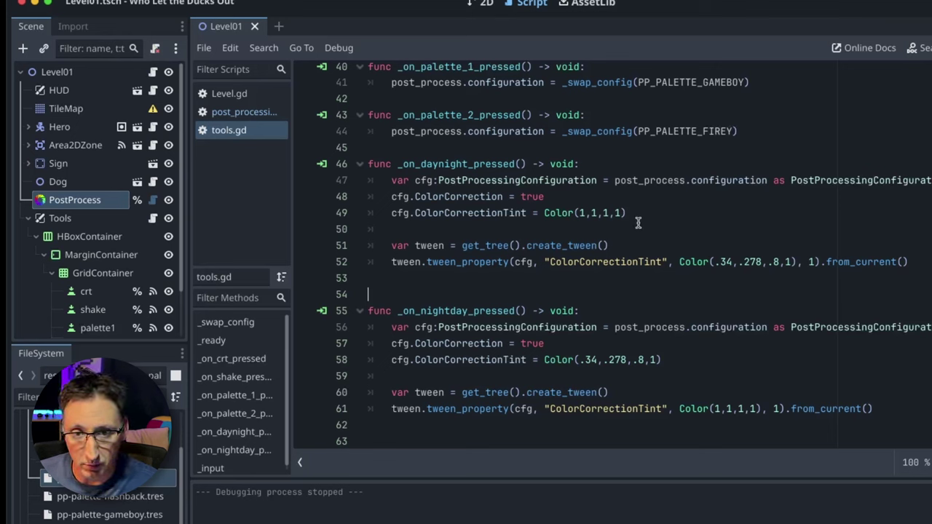
Step: Compare the white starting tint Color(1,1,1,1) on line 49 with the night tint on line 58
left_click_drag(638, 213, 544, 213)
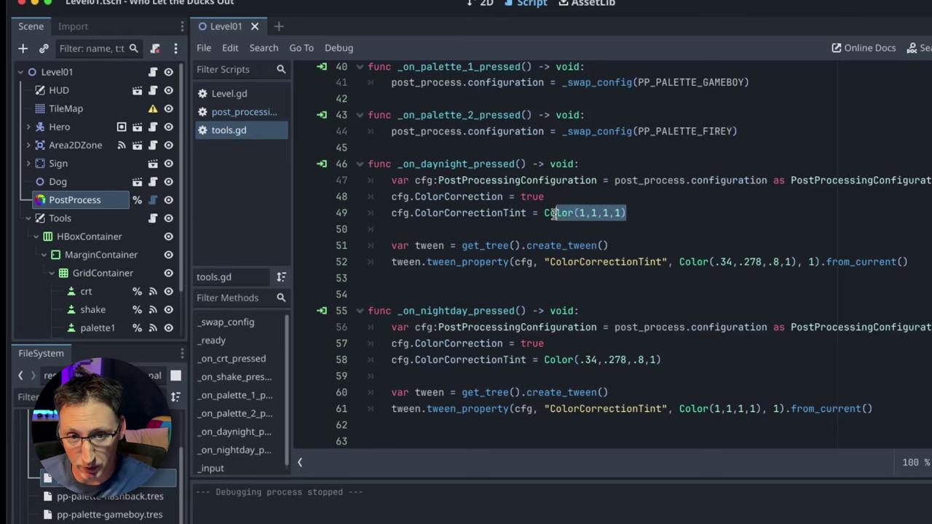
left_click_drag(661, 360, 544, 360)
left_click(582, 213)
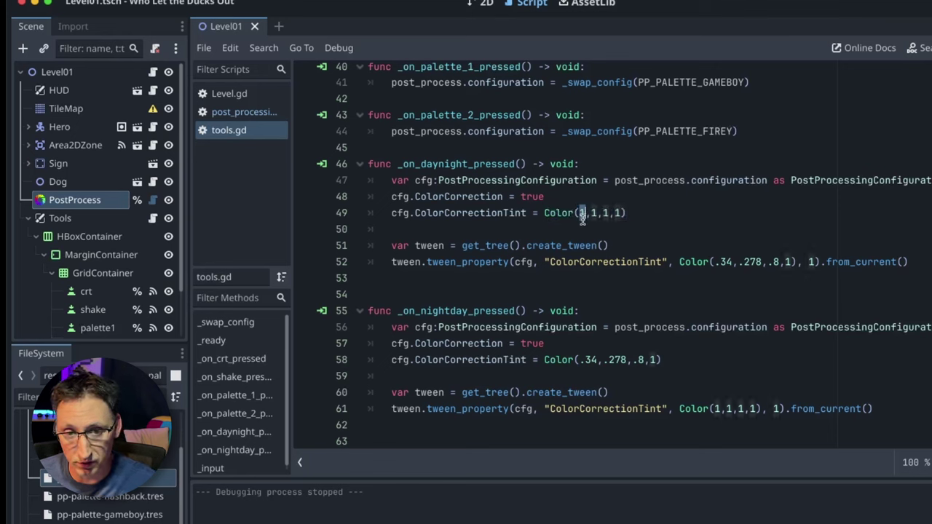
left_click(585, 194)
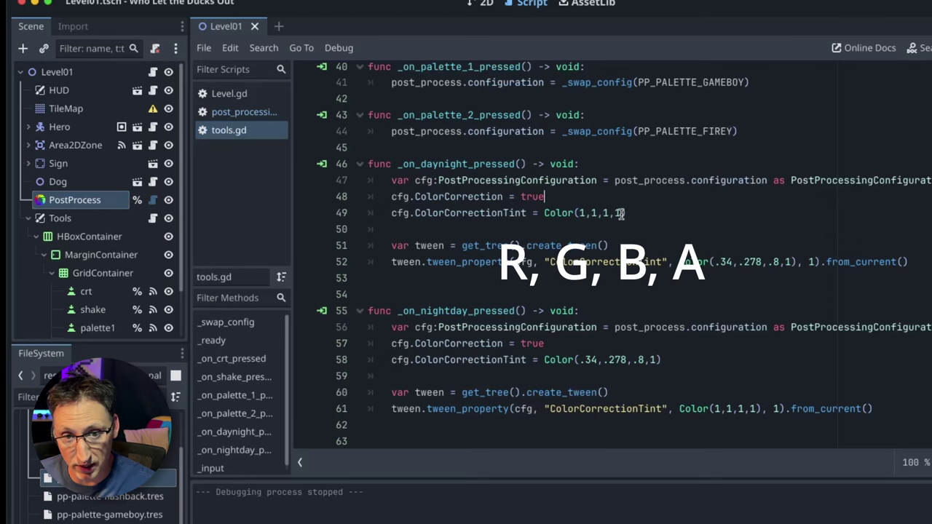
left_click_drag(620, 213, 579, 213)
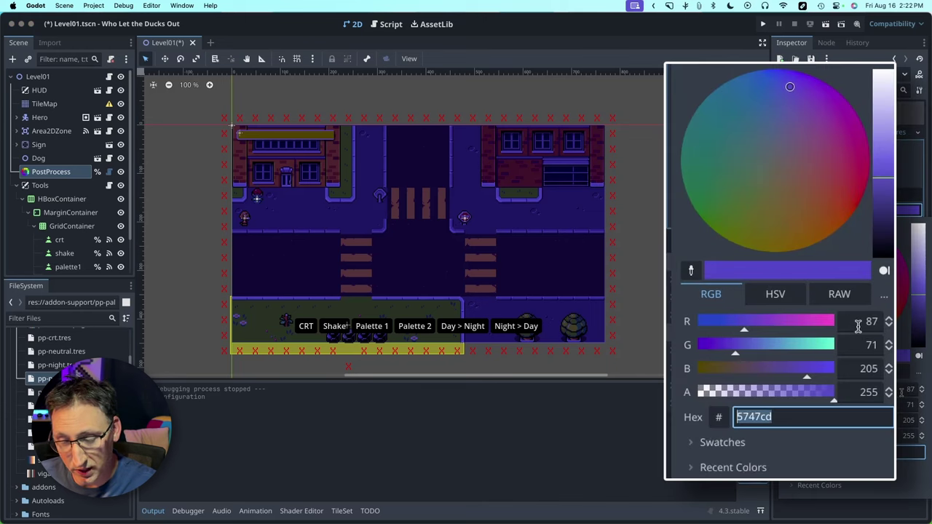
Step: Check the tint's red channel value, close the colour picker, and launch the game
left_click(861, 322)
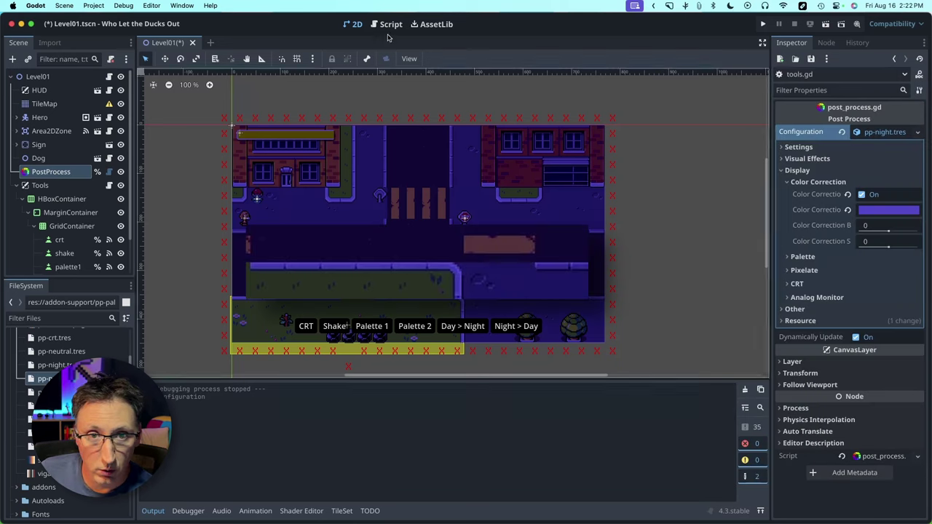
left_click(386, 24)
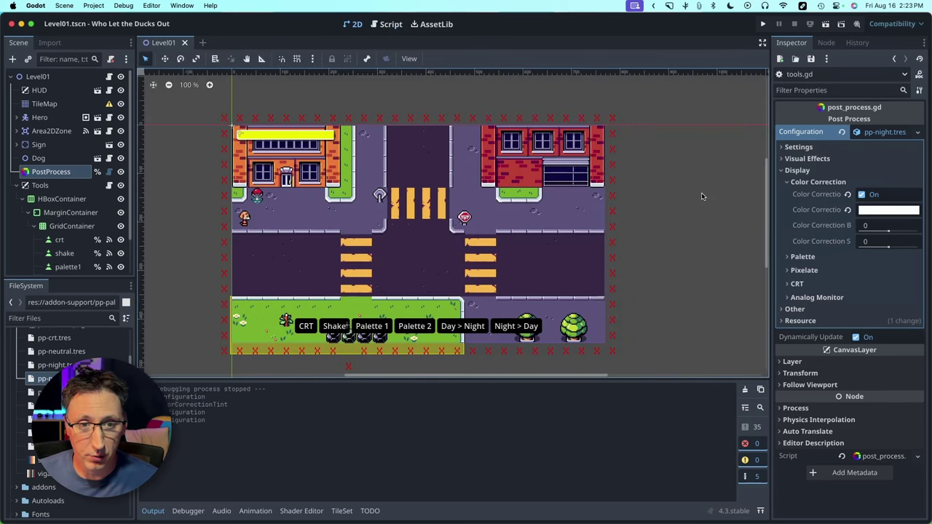
left_click(763, 24)
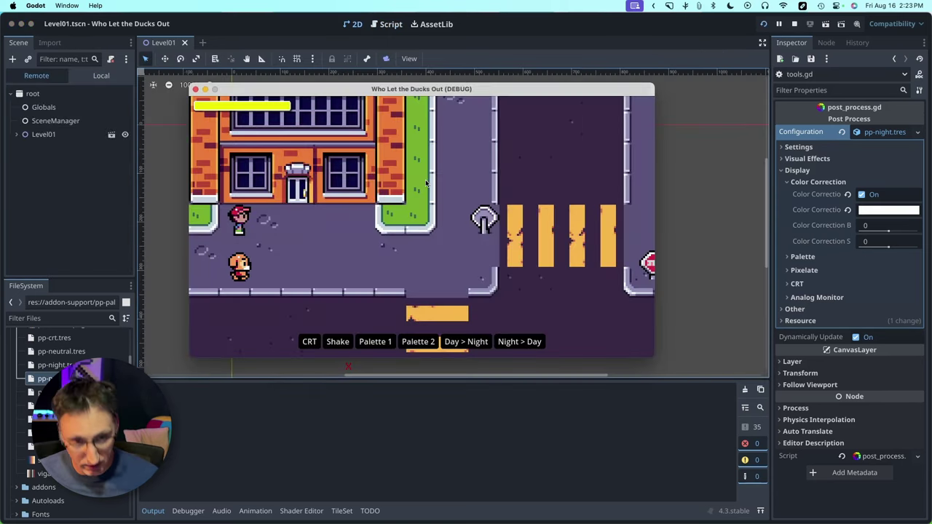
Step: Switch on the CRT effect in the running game to preview it, then stop the game
left_click(309, 342)
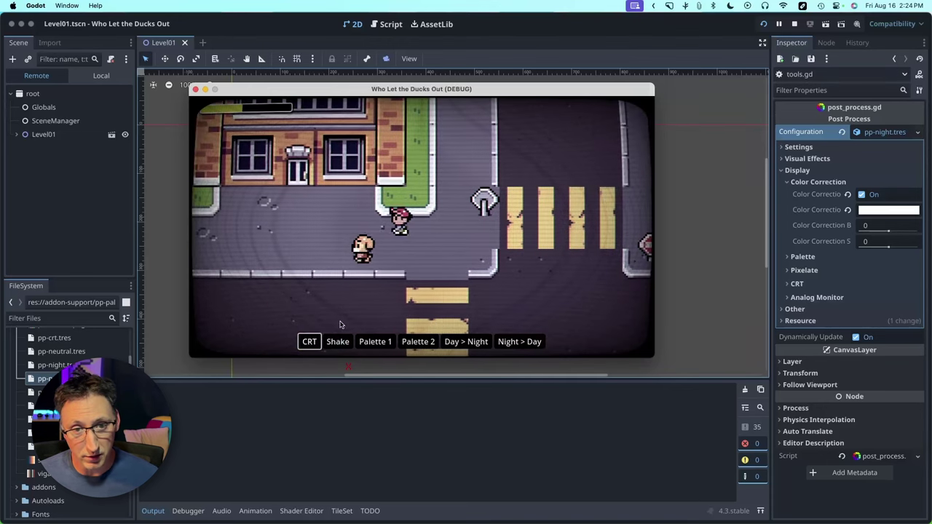
left_click(196, 90)
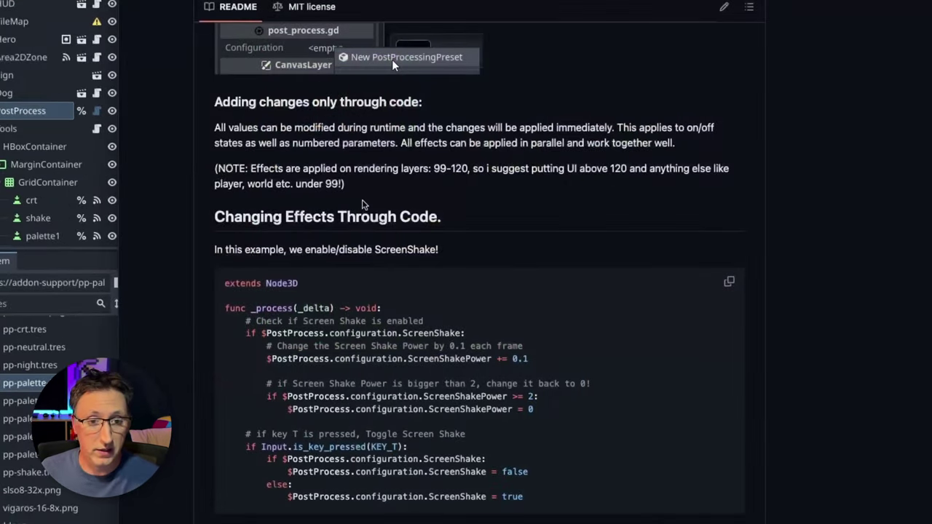
Step: Highlight the README's note that effects render on layers 99–120, then clear the selection
left_click_drag(433, 168, 470, 169)
left_click(450, 188)
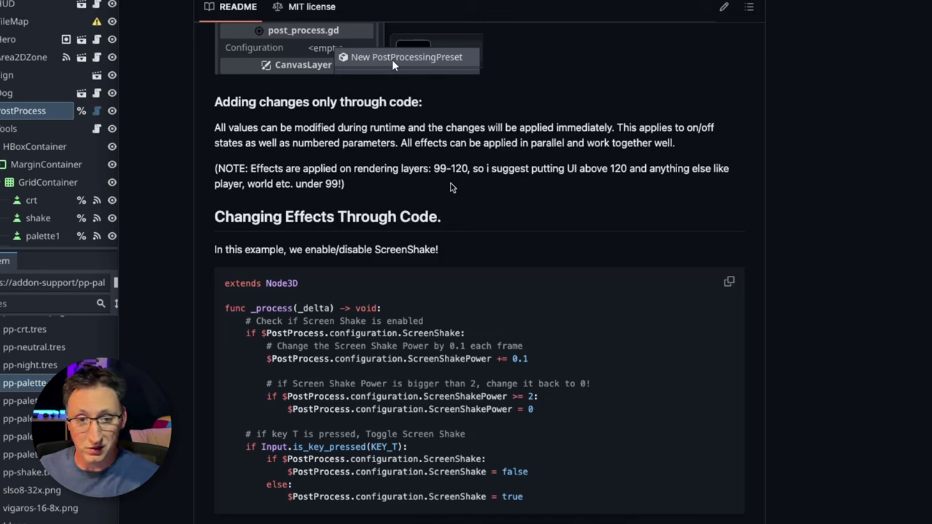
Step: Back in the level scene, set the HUD CanvasLayer's Layer to 121
left_click(14, 113)
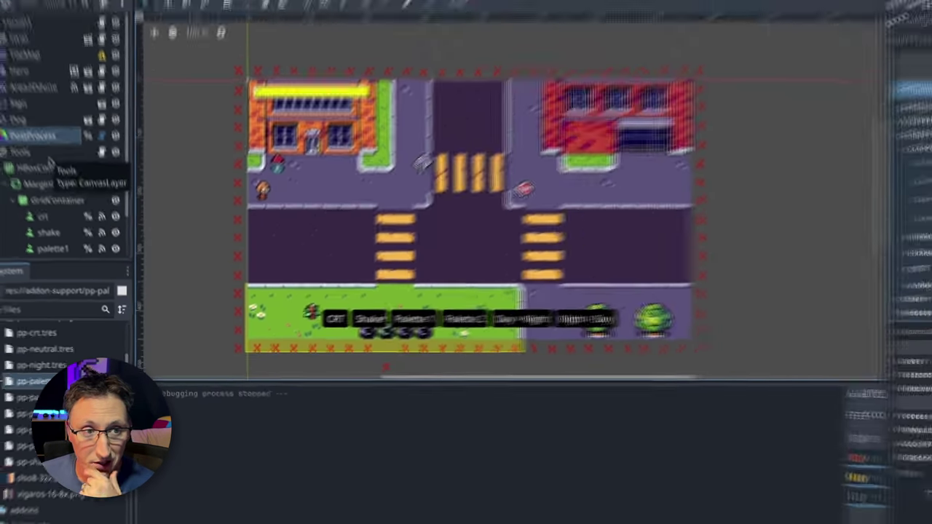
left_click(6, 8)
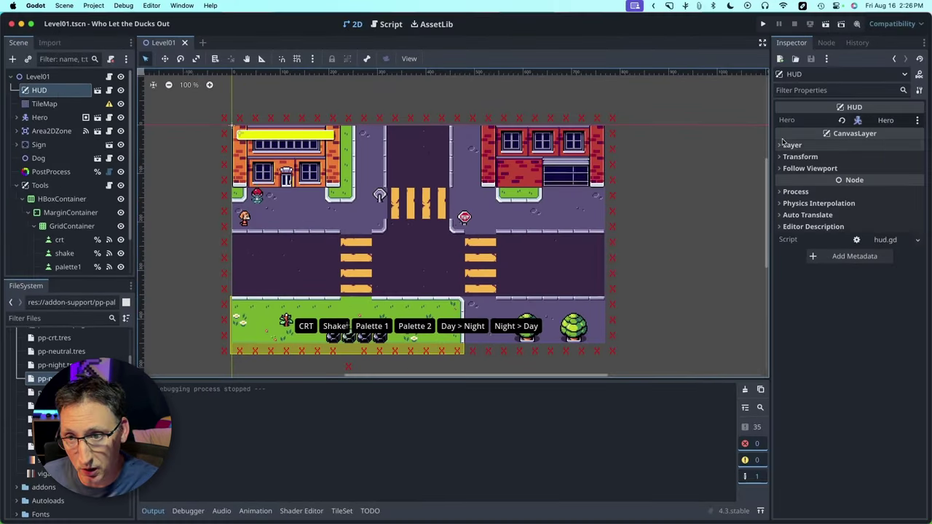
left_click(791, 145)
left_click(882, 158)
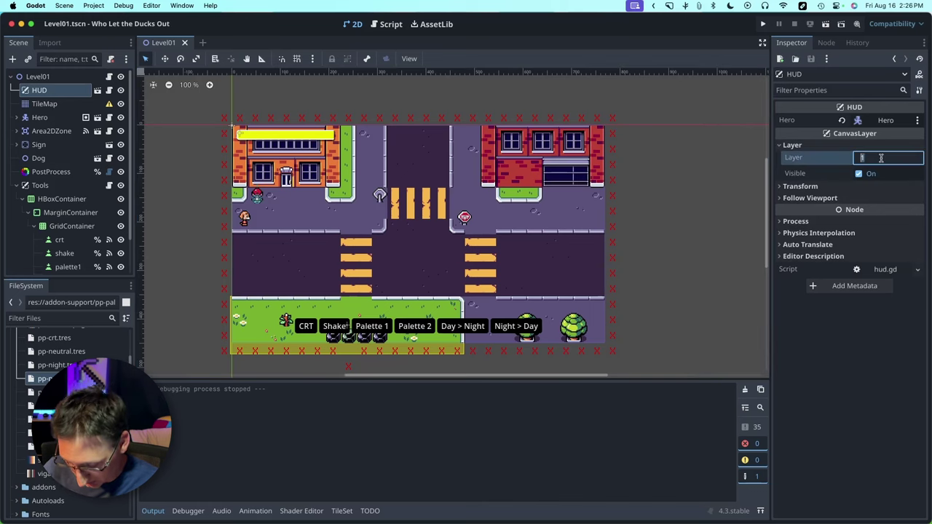
key("Return")
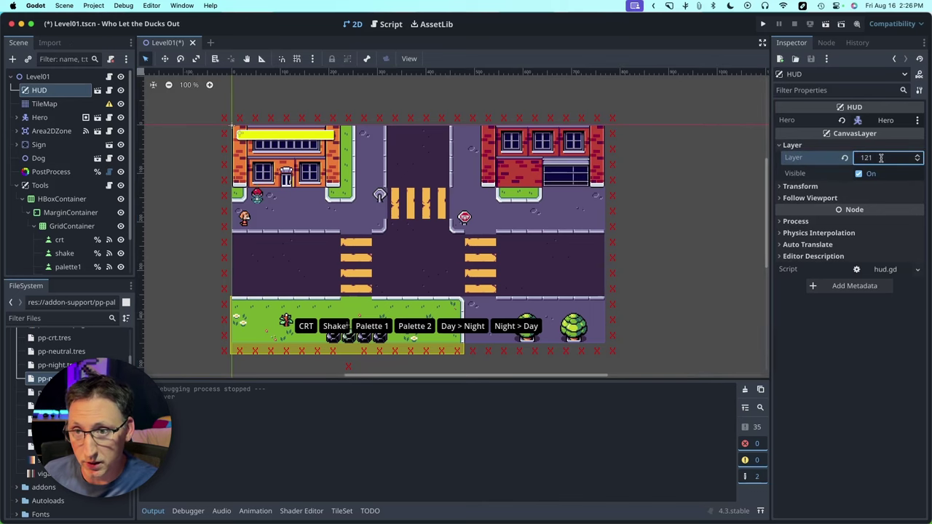
Step: Run the game with CRT on, walk right to check the HUD stays undistorted, then stop
left_click(763, 24)
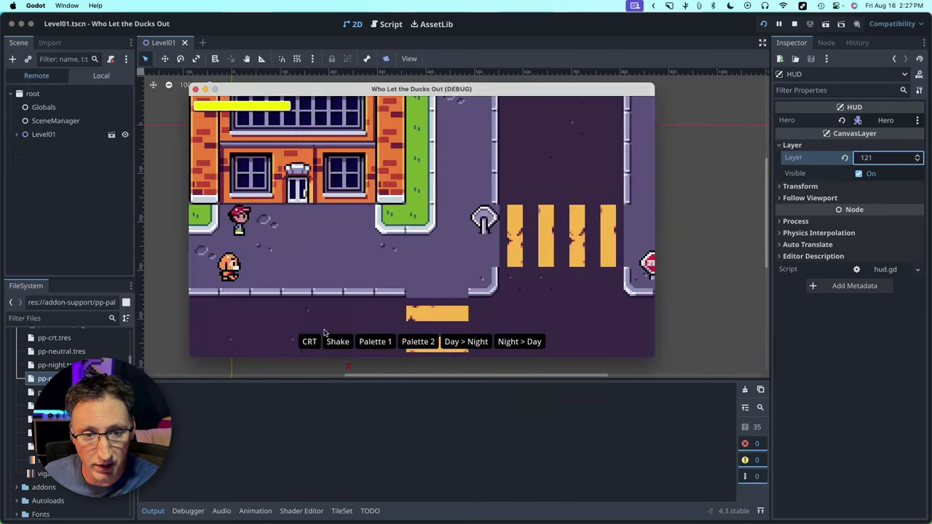
left_click(308, 342)
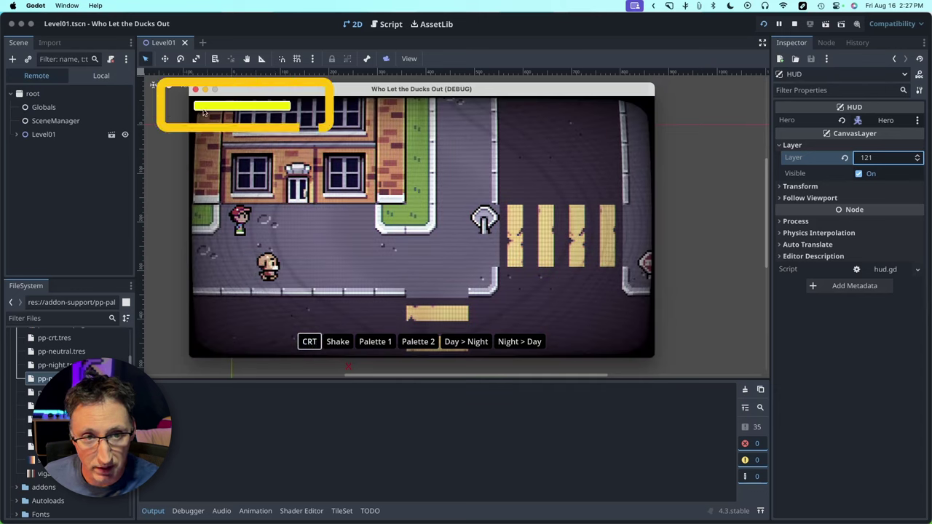
key("Right")
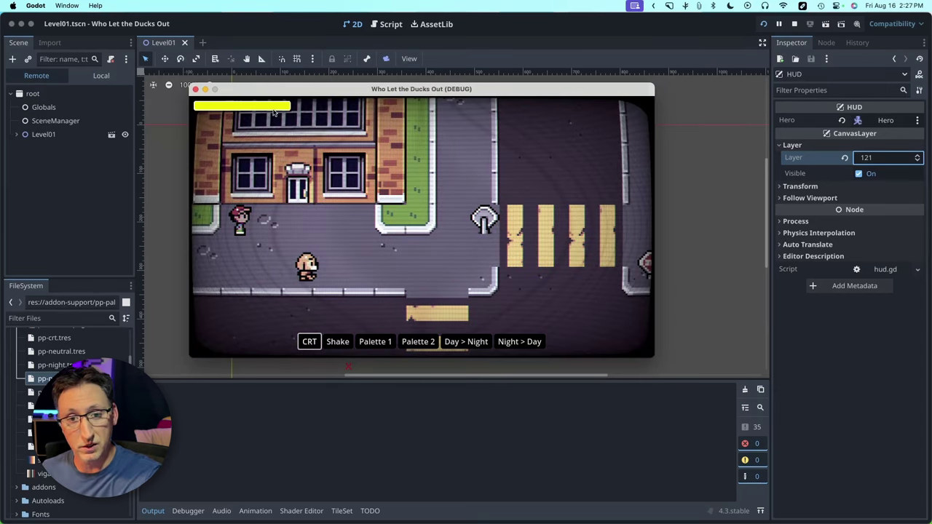
key("Right")
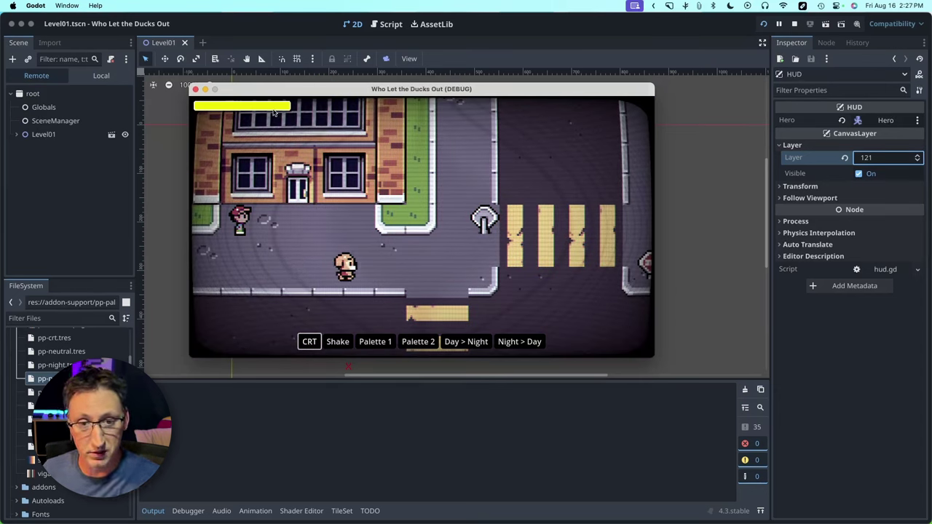
key("Right")
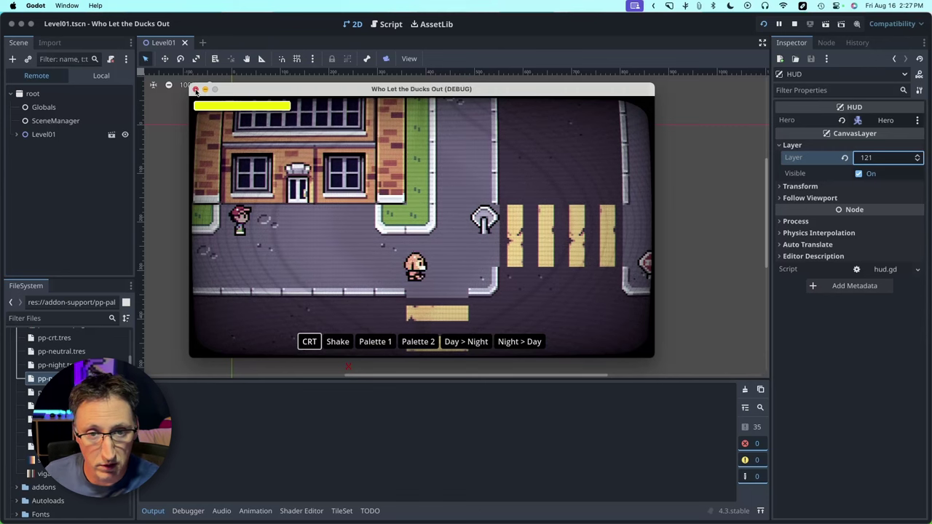
left_click(195, 89)
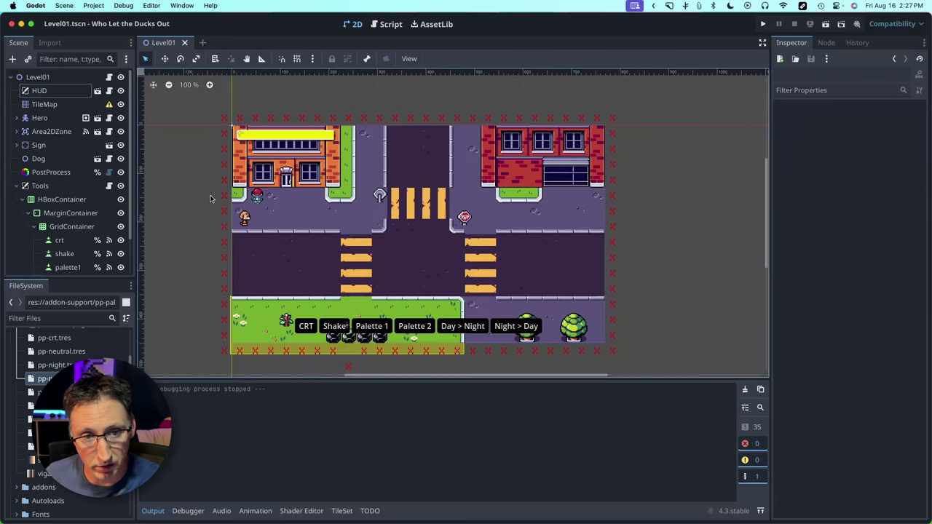